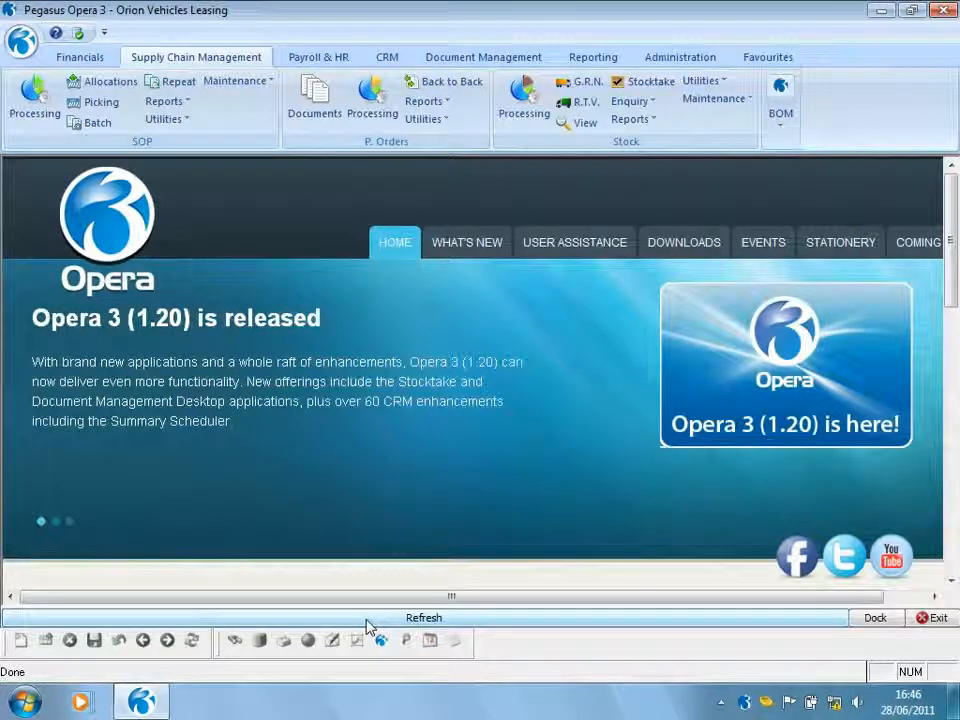
Step: Open the stocktake profiles and examine profile A's tolerance percentage, count interval and required worksheets
click(930, 618)
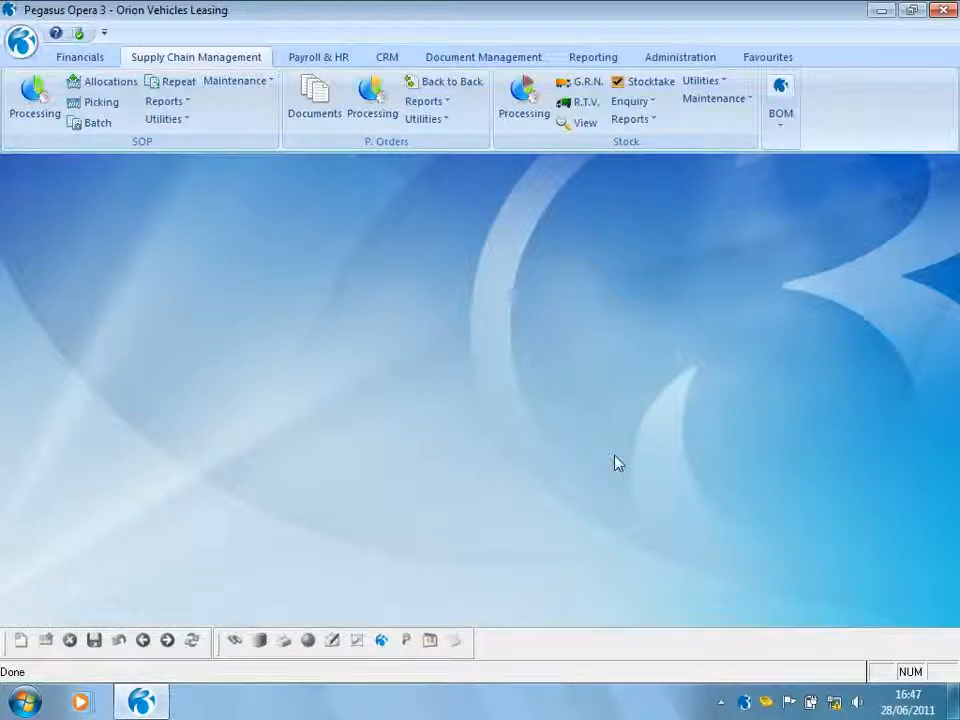
click(744, 101)
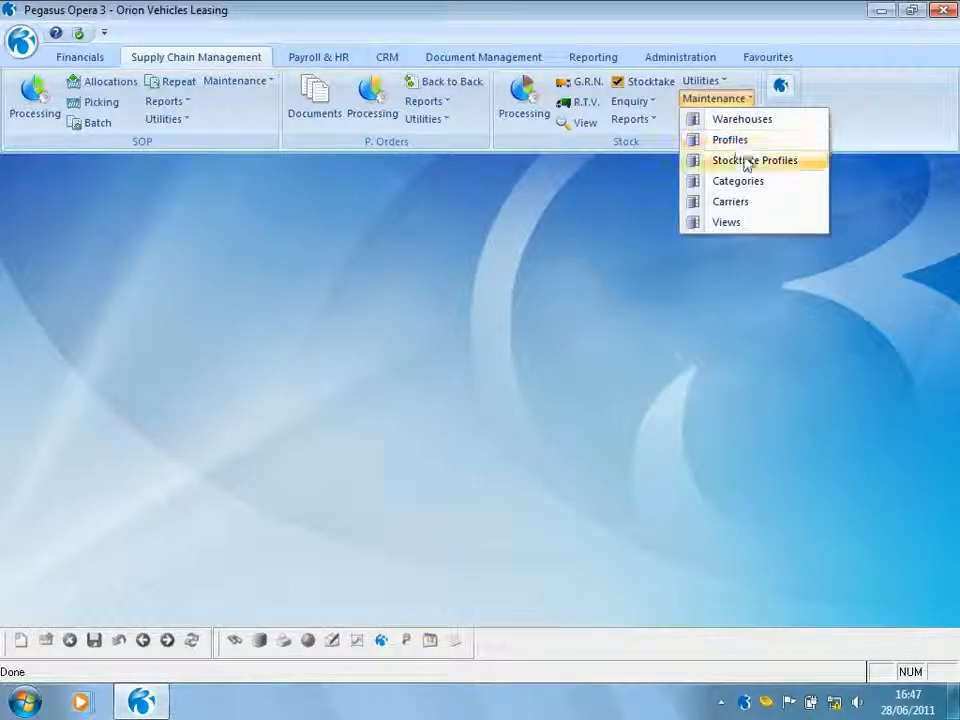
click(746, 159)
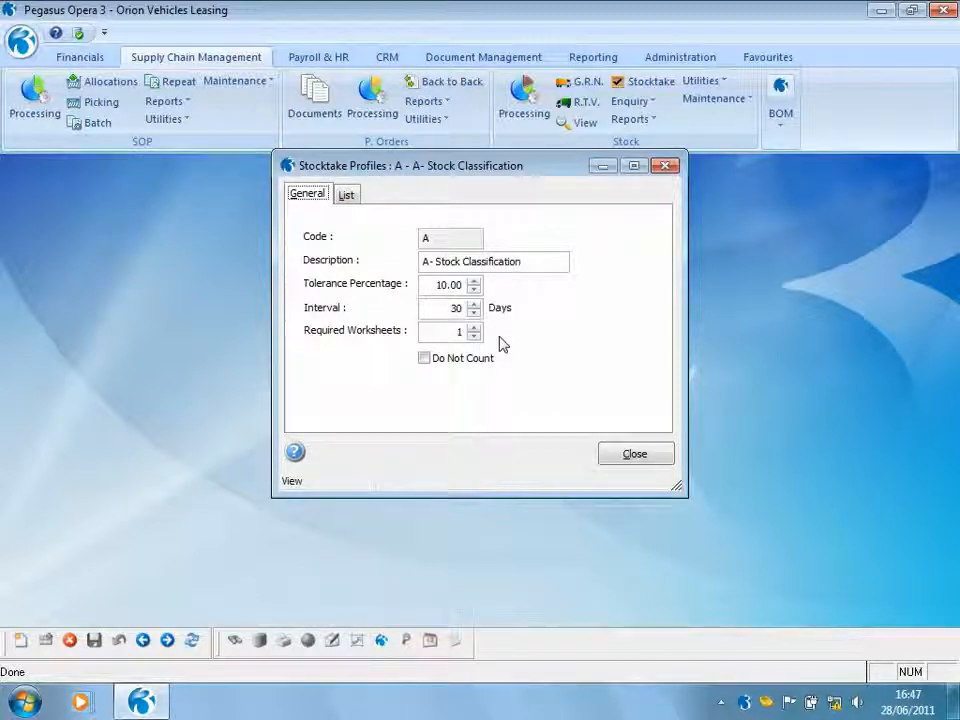
click(430, 312)
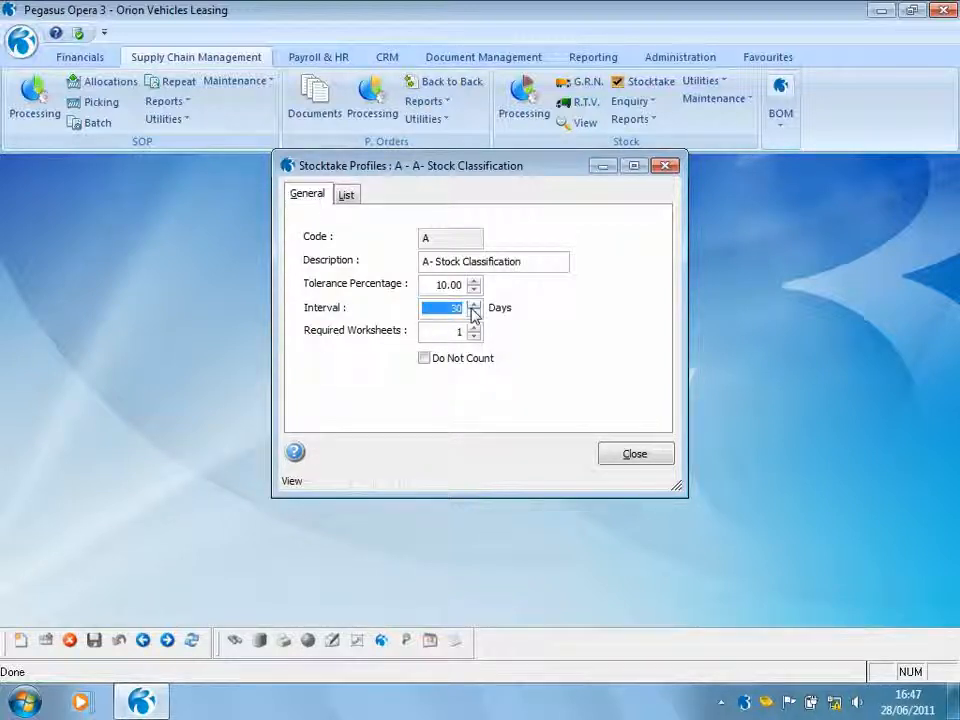
click(457, 332)
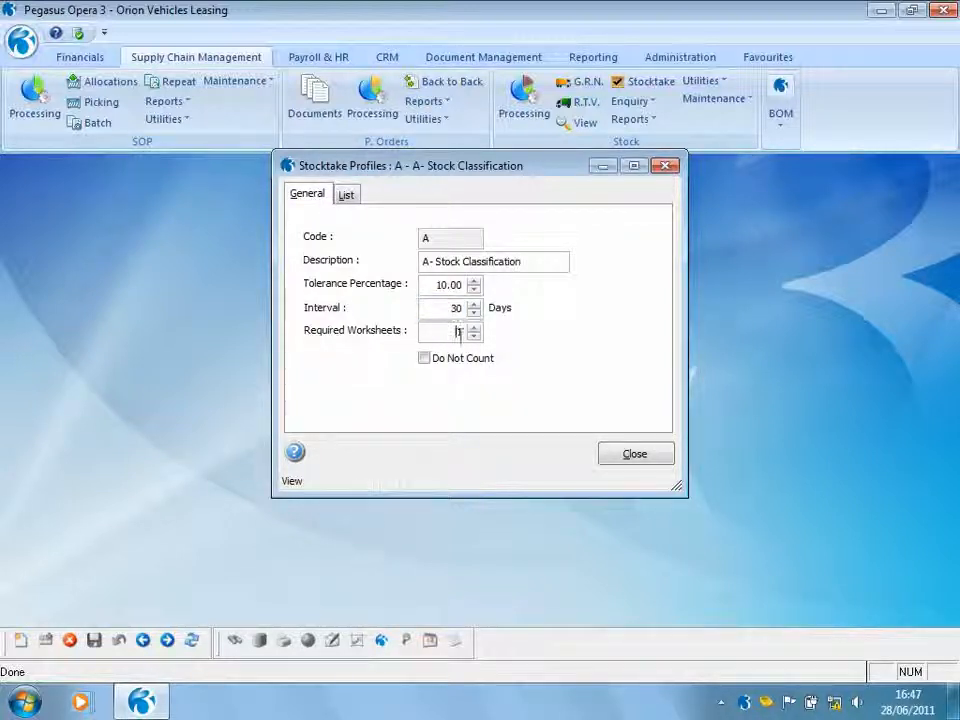
text(1)
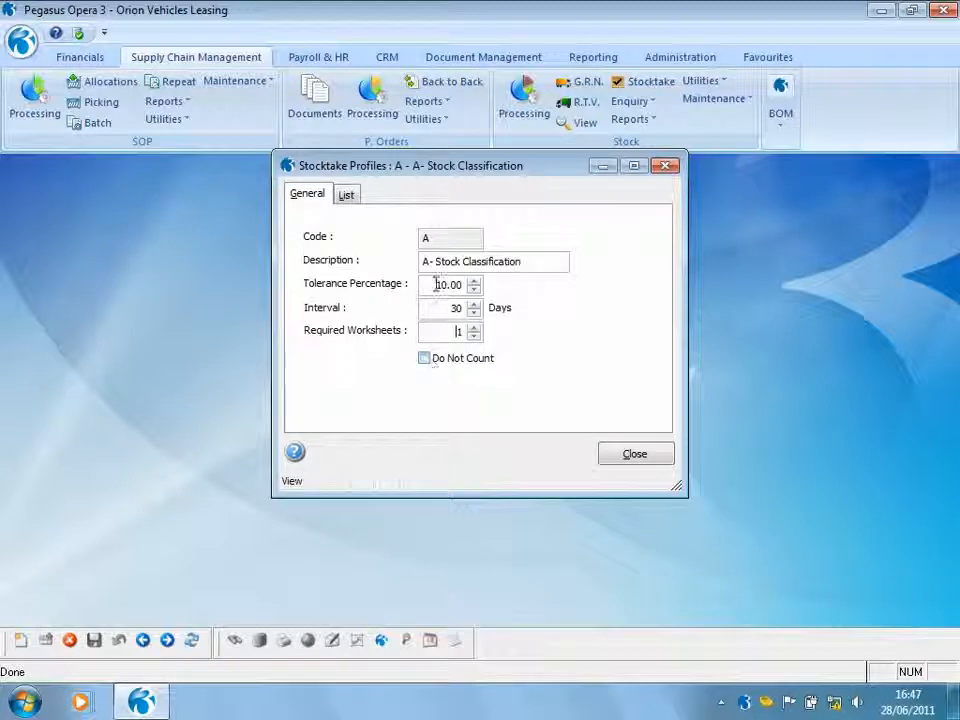
drag(434, 284, 442, 285)
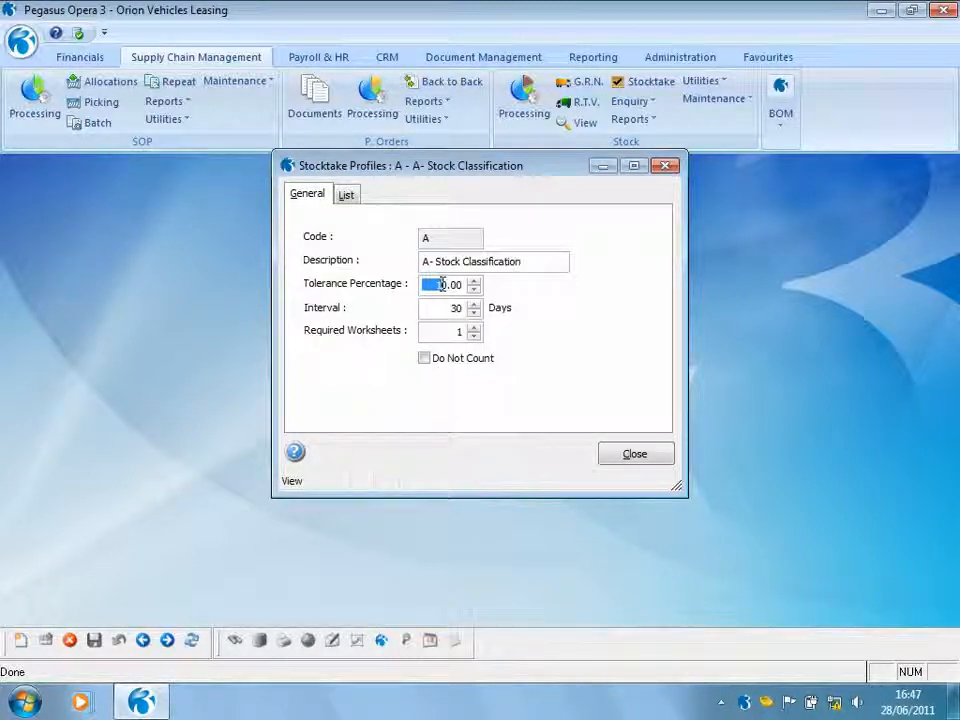
drag(365, 176, 364, 196)
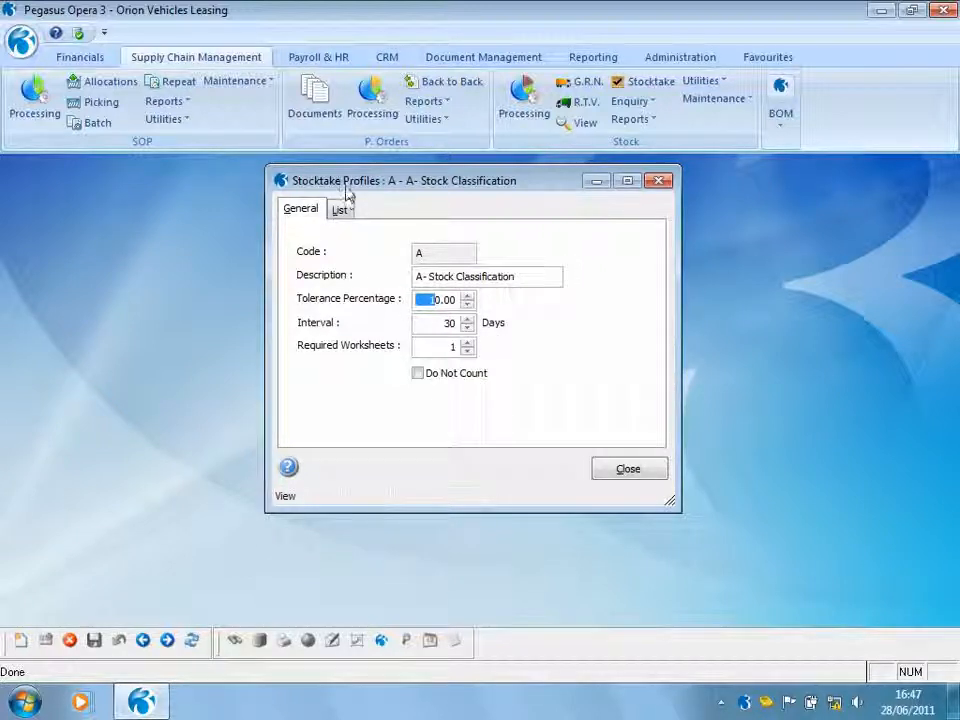
Step: Review the settings of stocktake profiles B, C and D, and close the profile record
key(Page_Down)
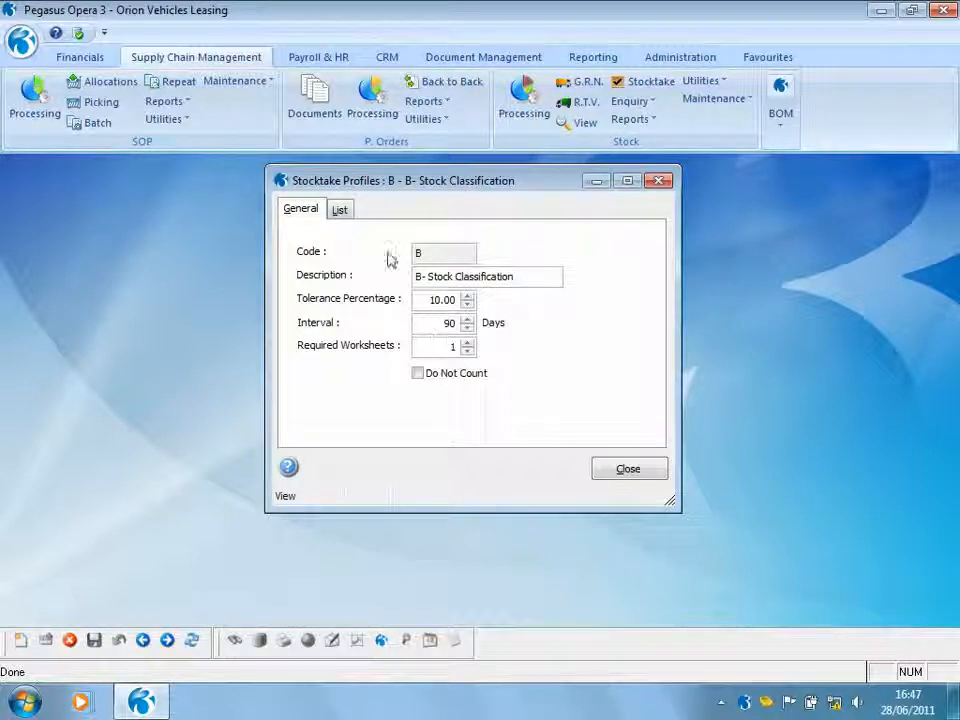
key(Page_Down)
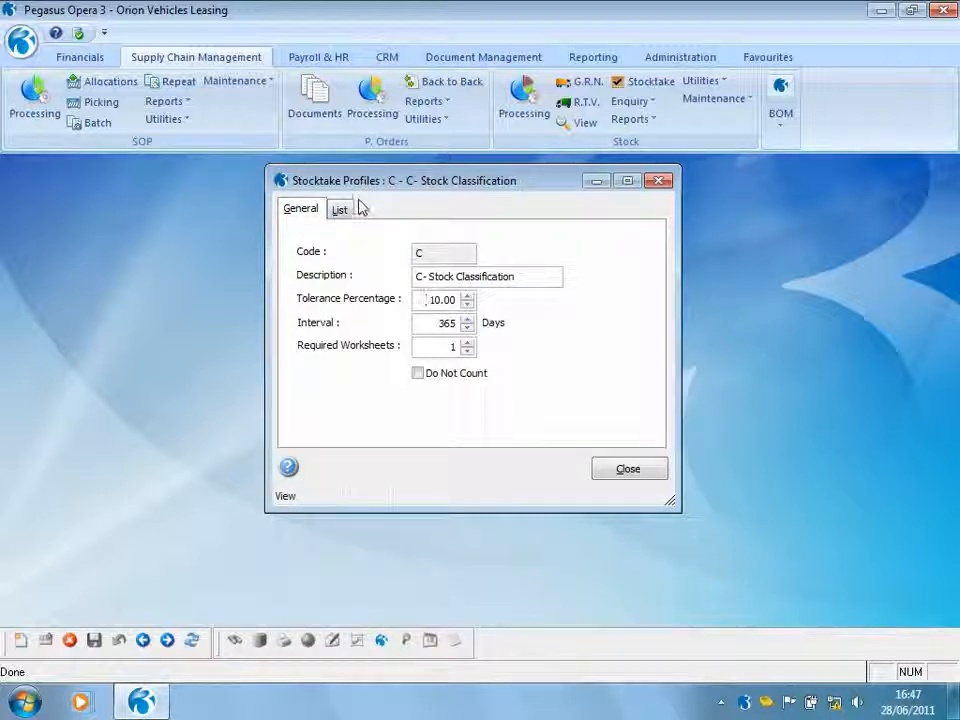
key(Page_Down)
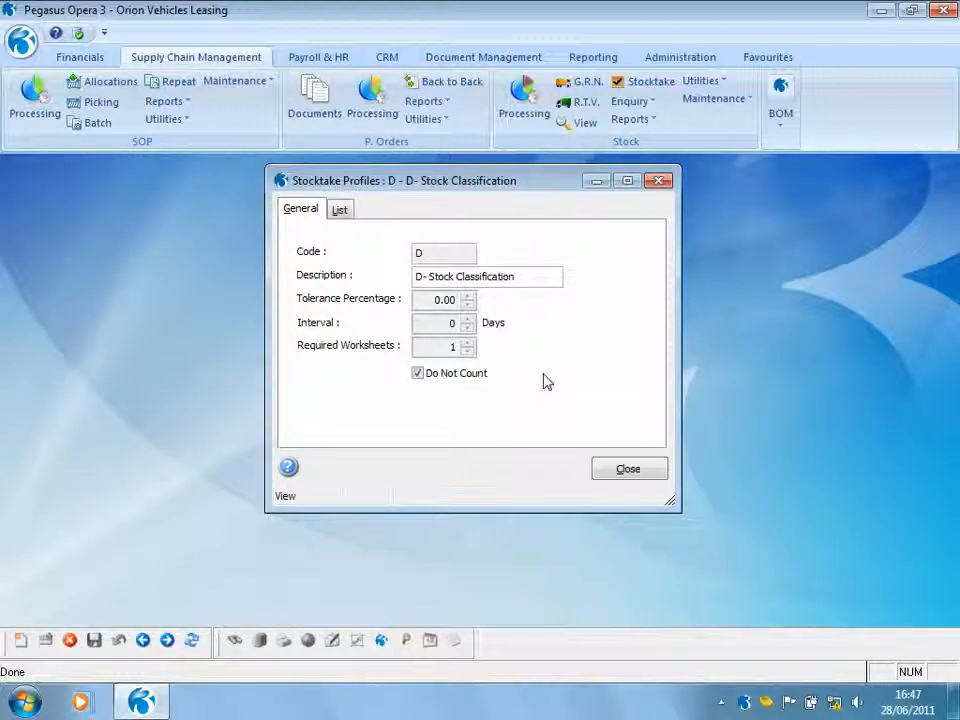
click(616, 475)
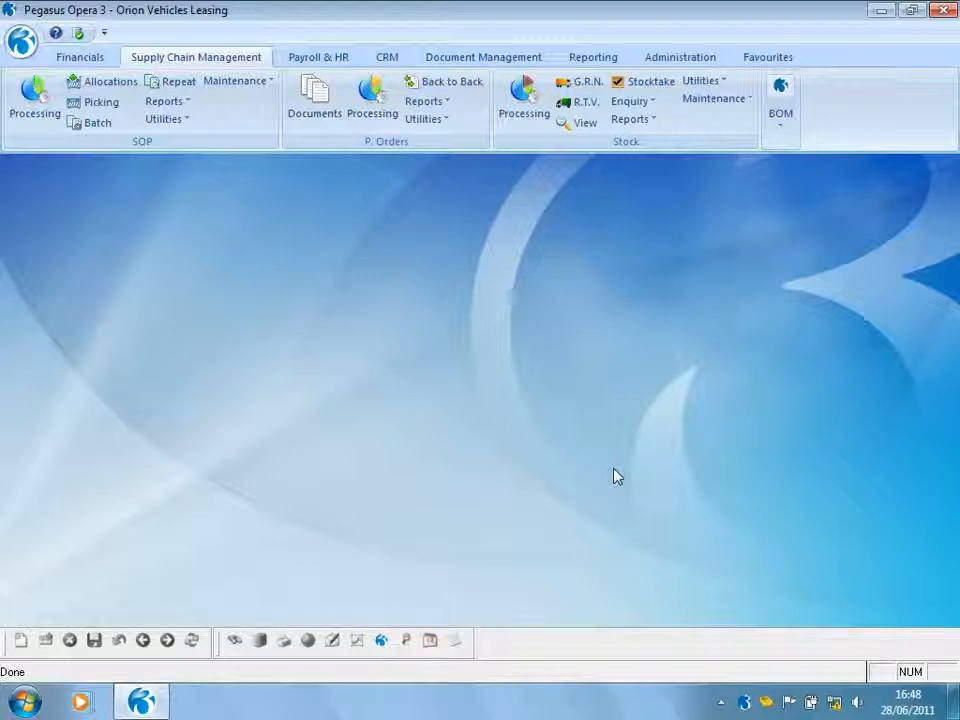
Step: Try assigning stocktake profile A to the Pack of 1000 stock profile and close the record without saving
click(746, 99)
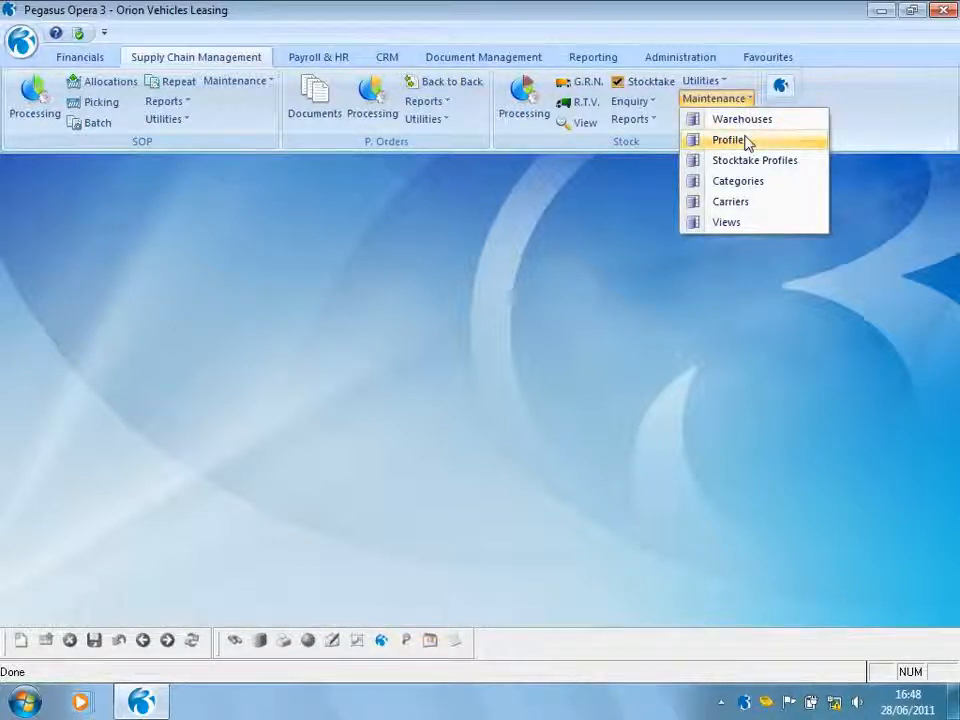
click(746, 143)
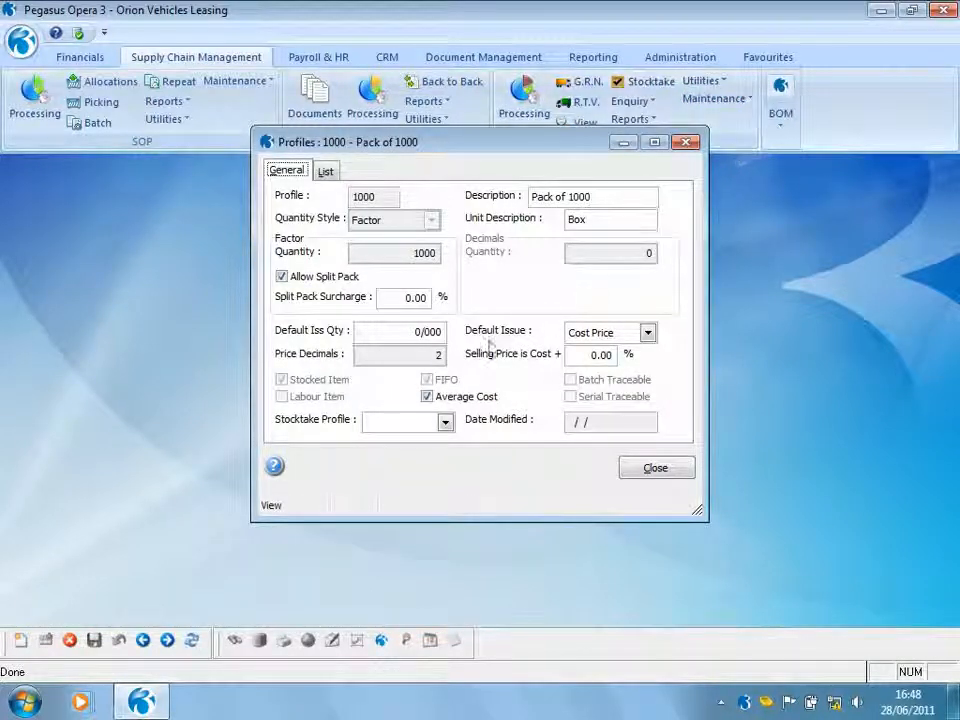
click(445, 422)
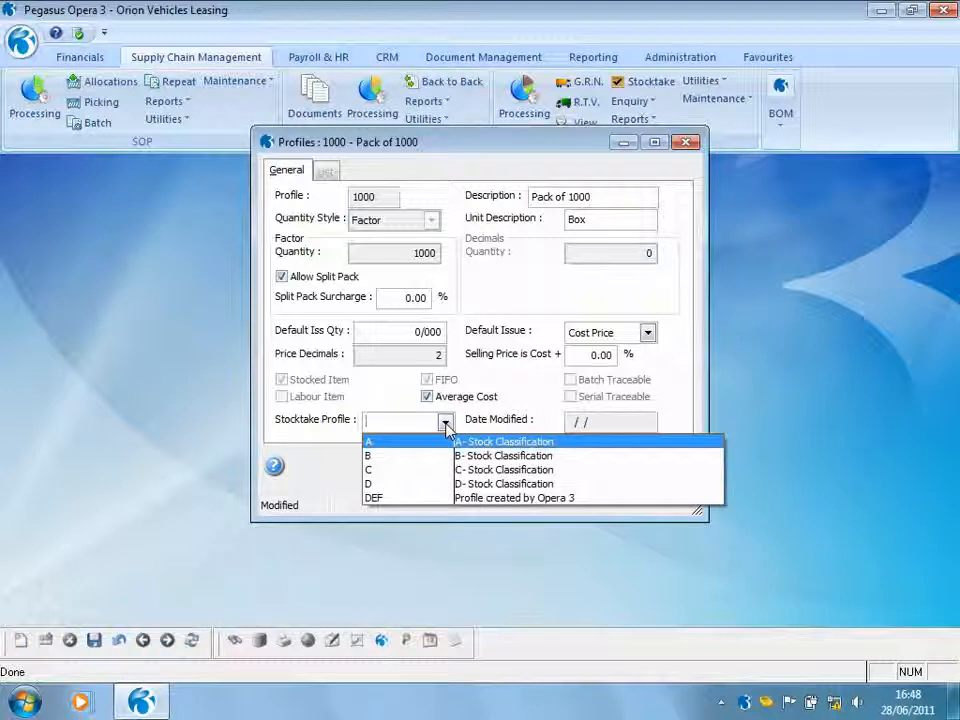
click(443, 442)
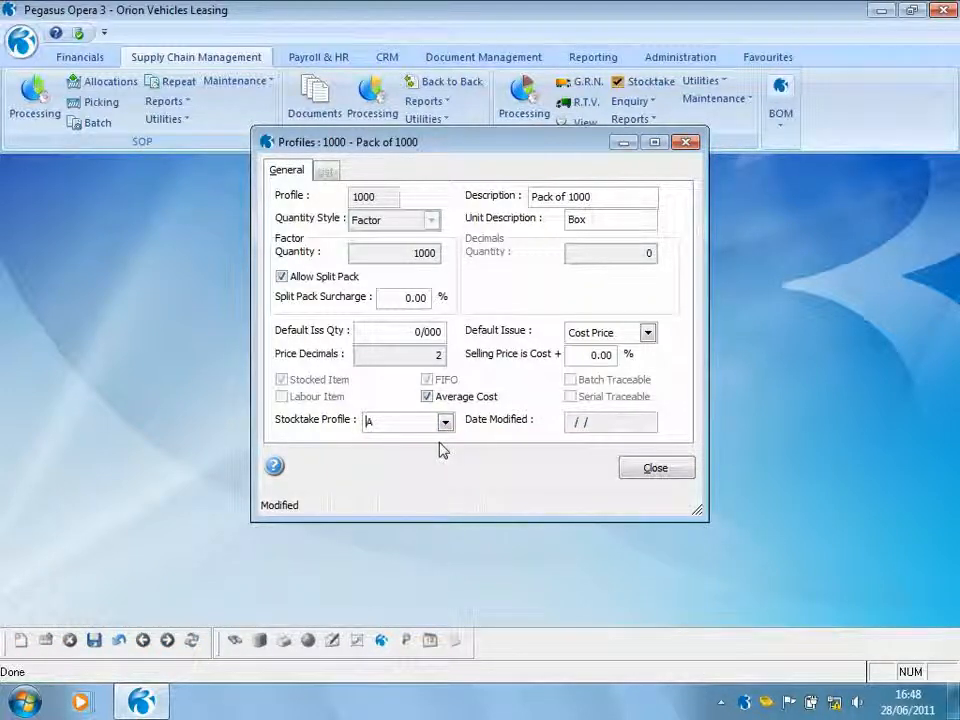
click(630, 469)
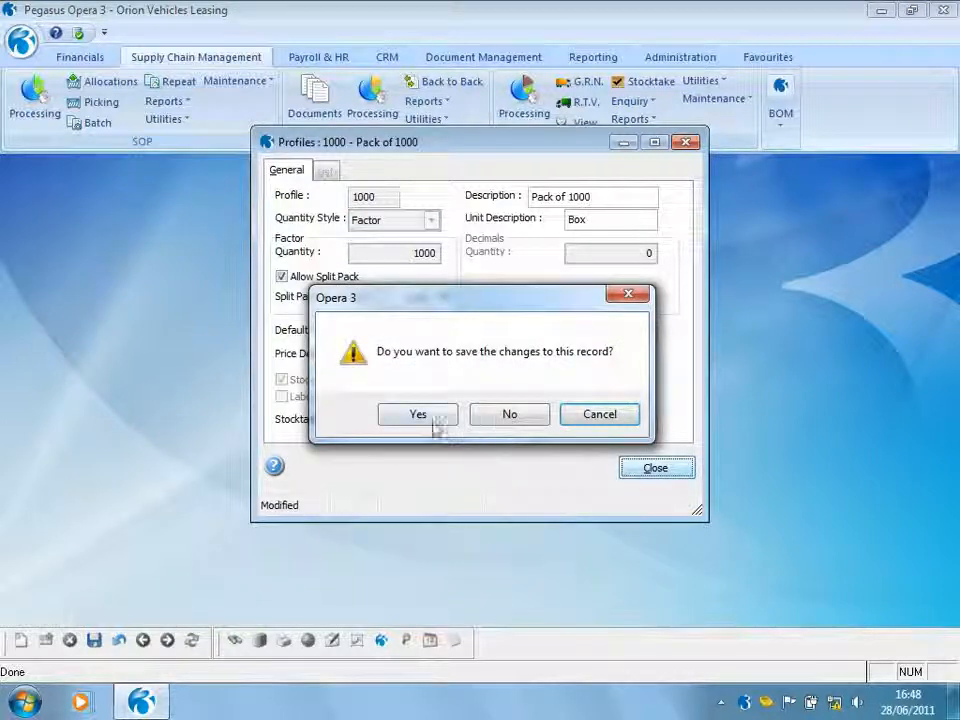
click(487, 413)
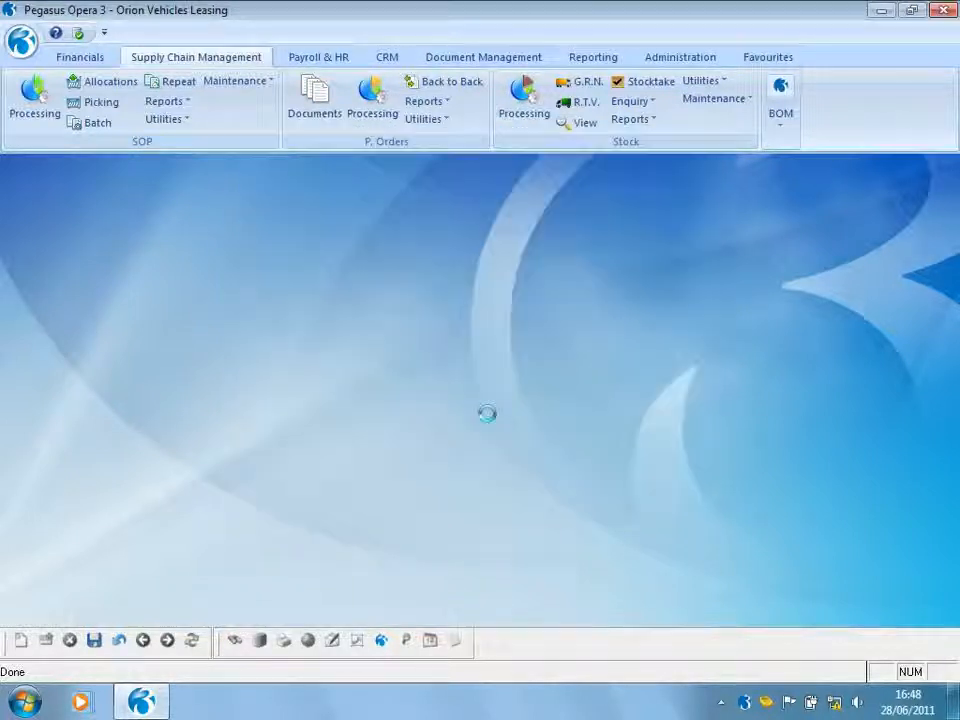
Step: Assign stocktake profile B to the Main Warehouse record of stock item CMAT044 Car Mat - Small and close the item
click(539, 102)
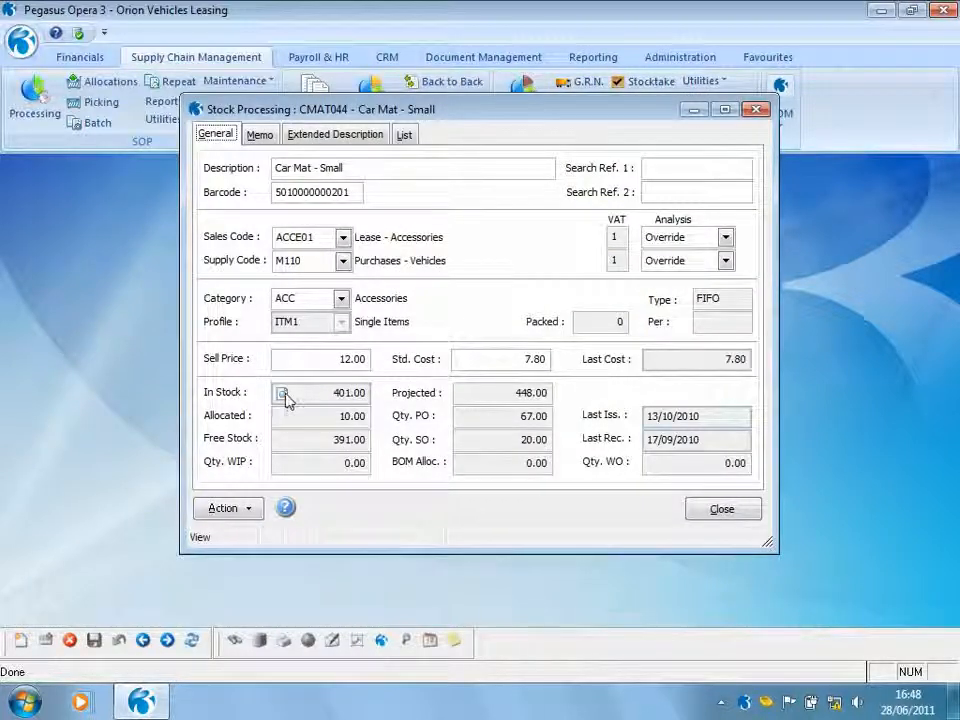
click(283, 395)
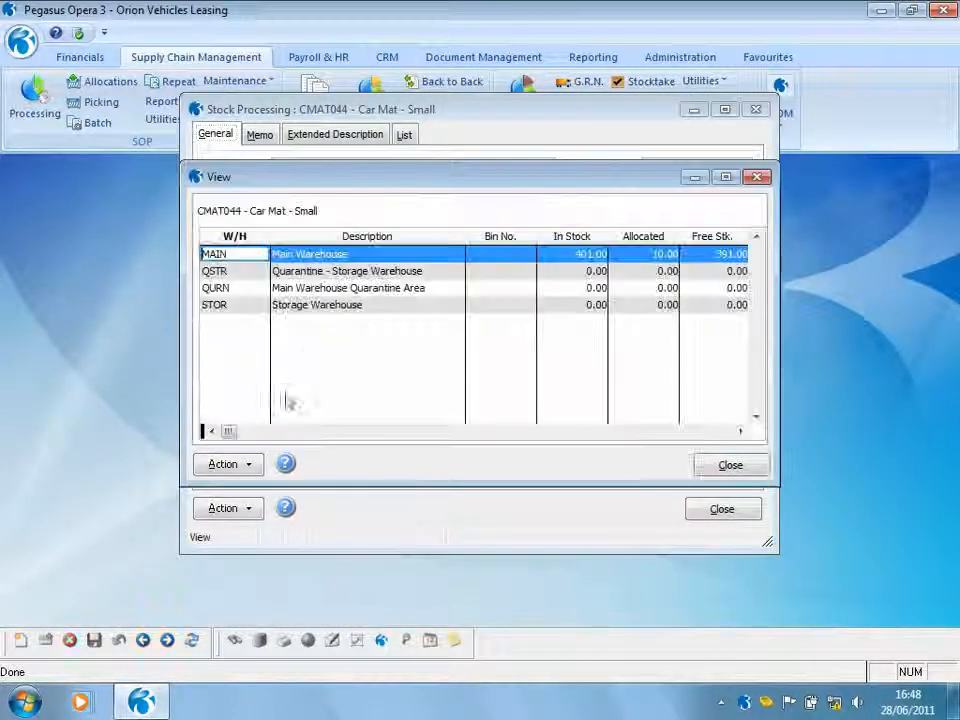
click(257, 465)
click(272, 524)
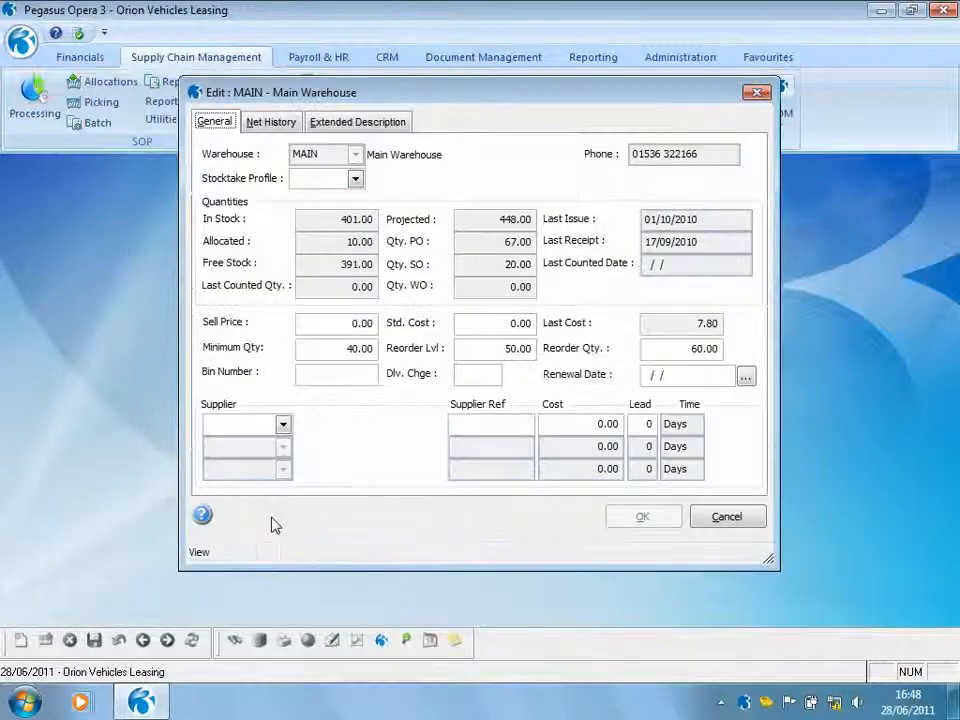
click(355, 178)
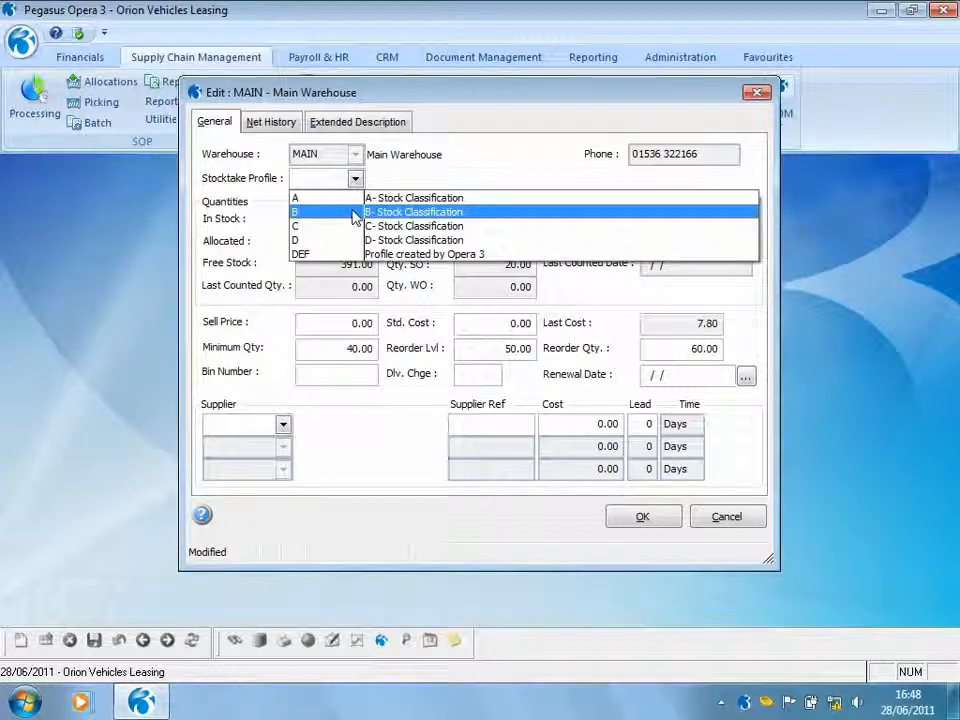
click(354, 214)
click(628, 515)
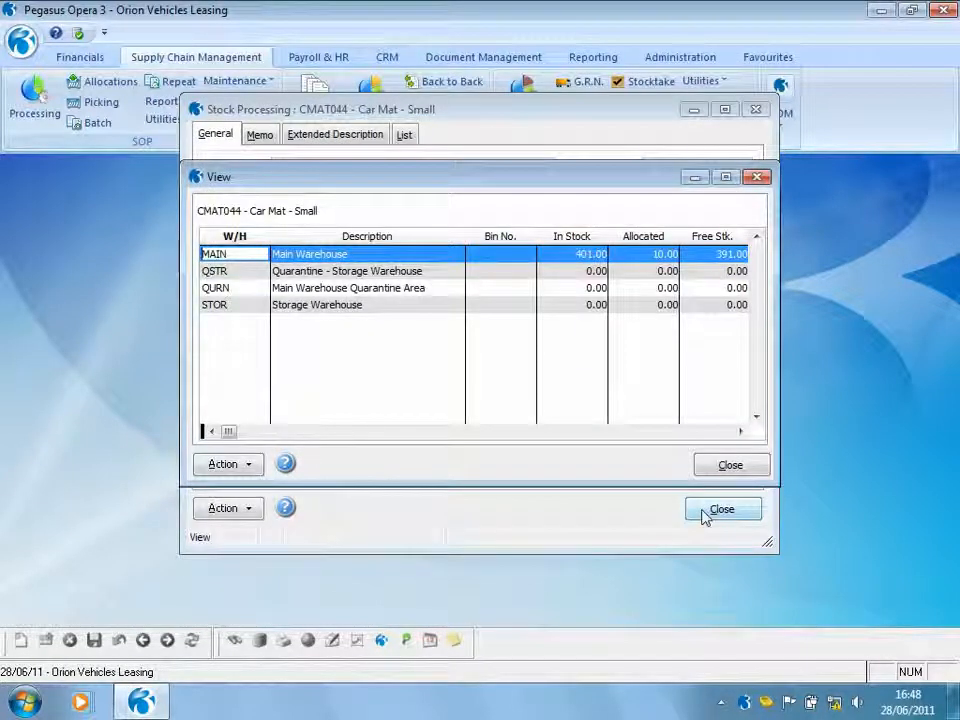
click(716, 468)
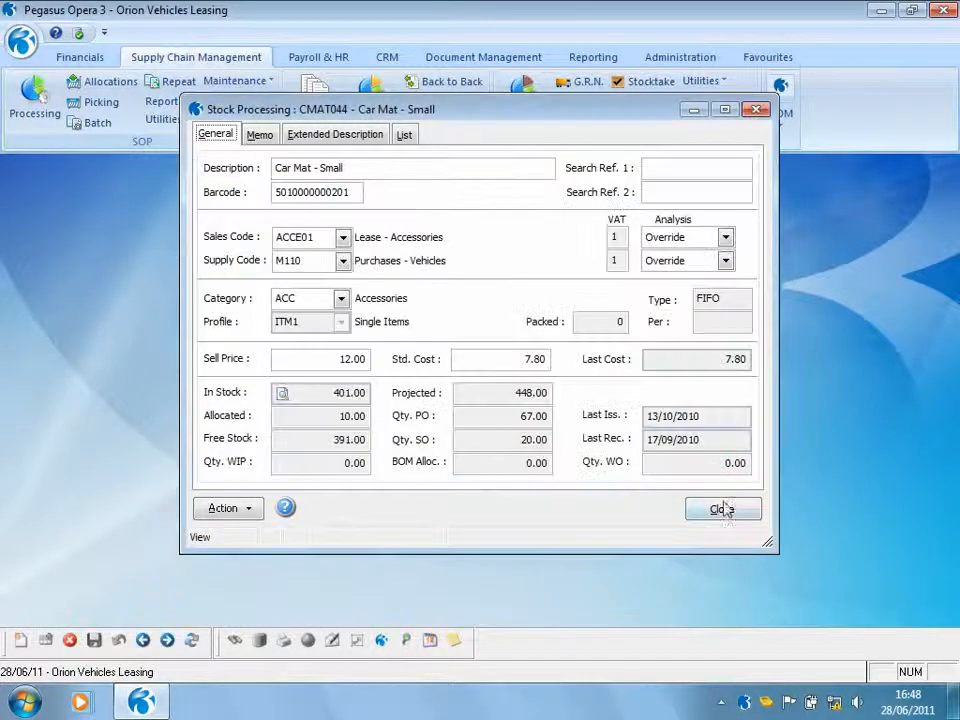
click(722, 510)
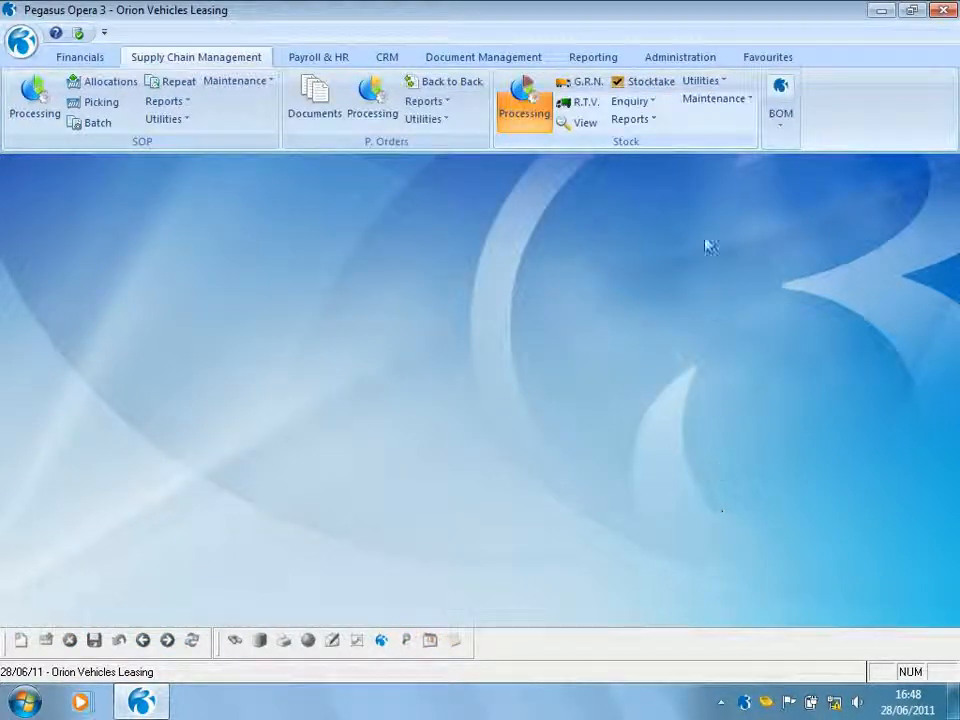
Step: Start a new stocktake for Orion Vehicles Leasing described as "Half yearly", with operative assignment set to Mandatory
click(645, 82)
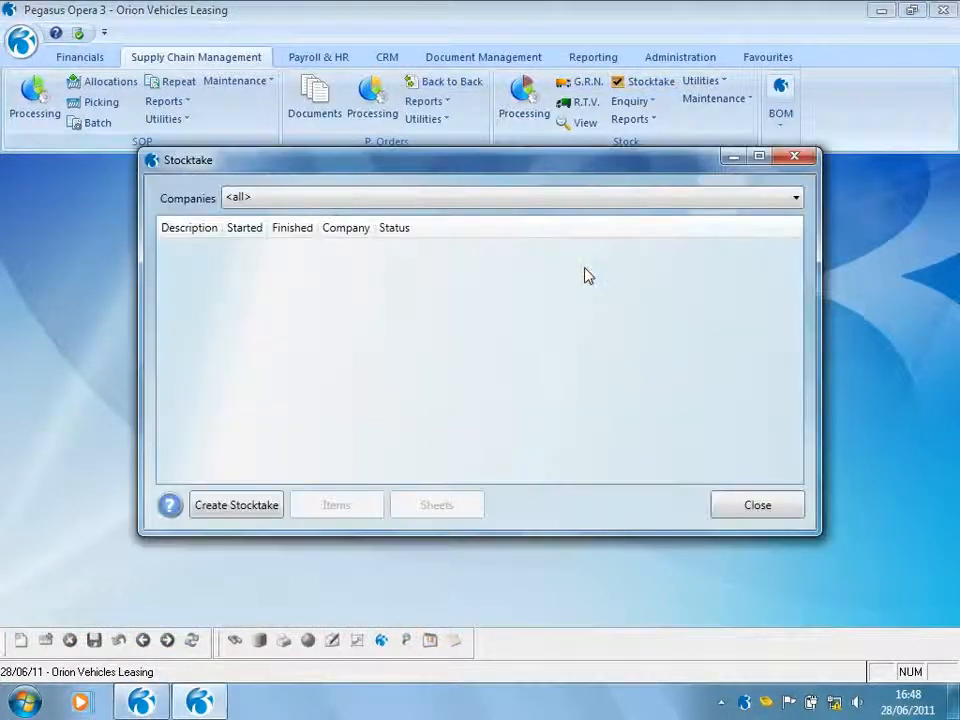
click(197, 506)
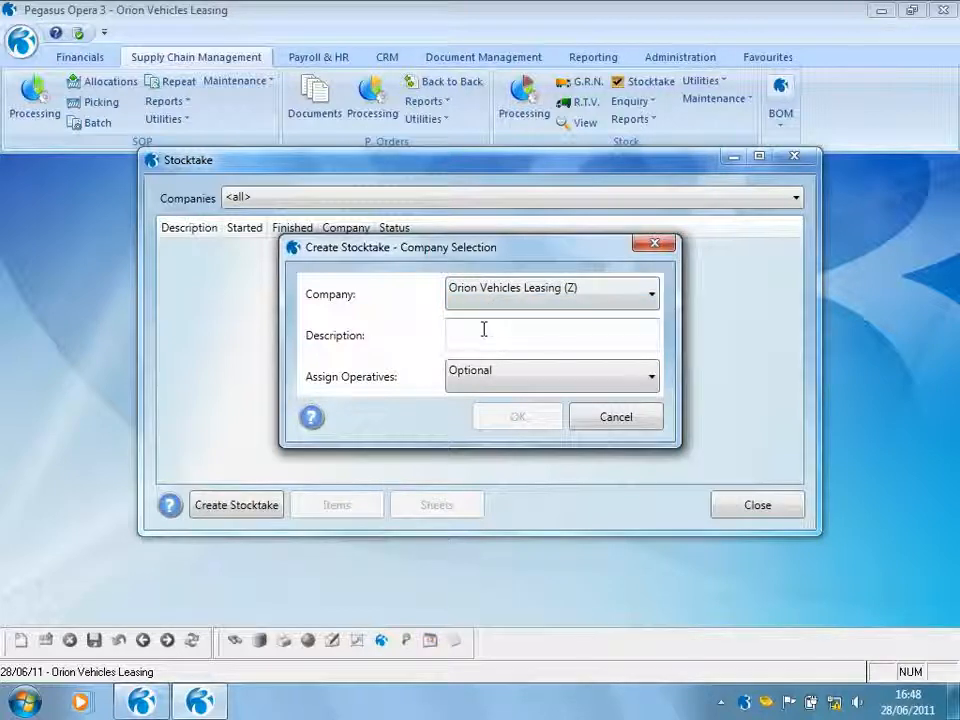
text(Half yearly)
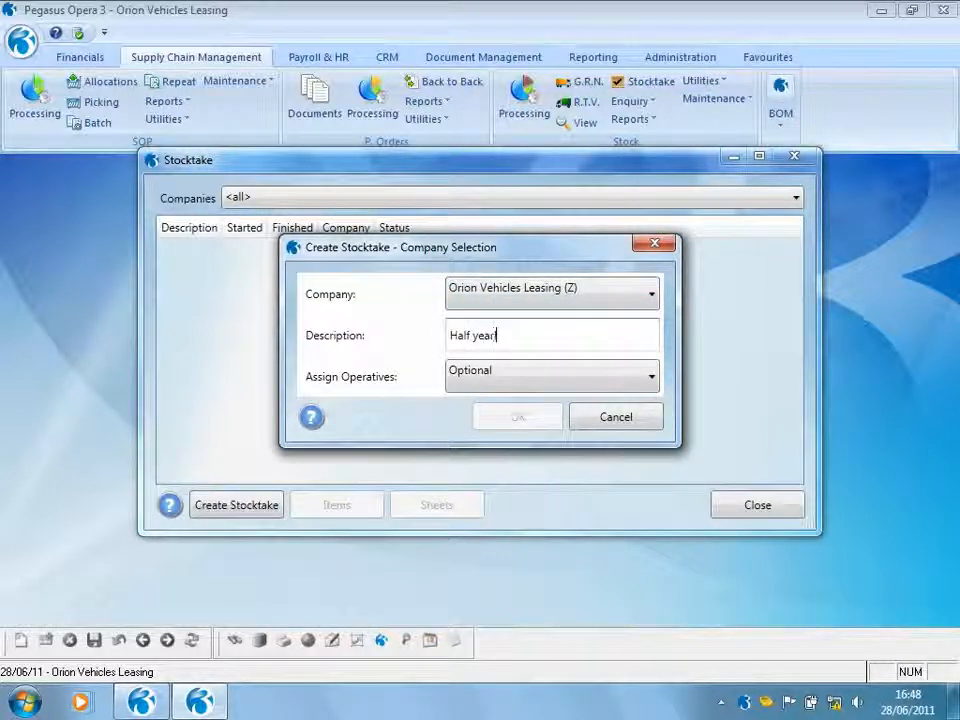
click(634, 387)
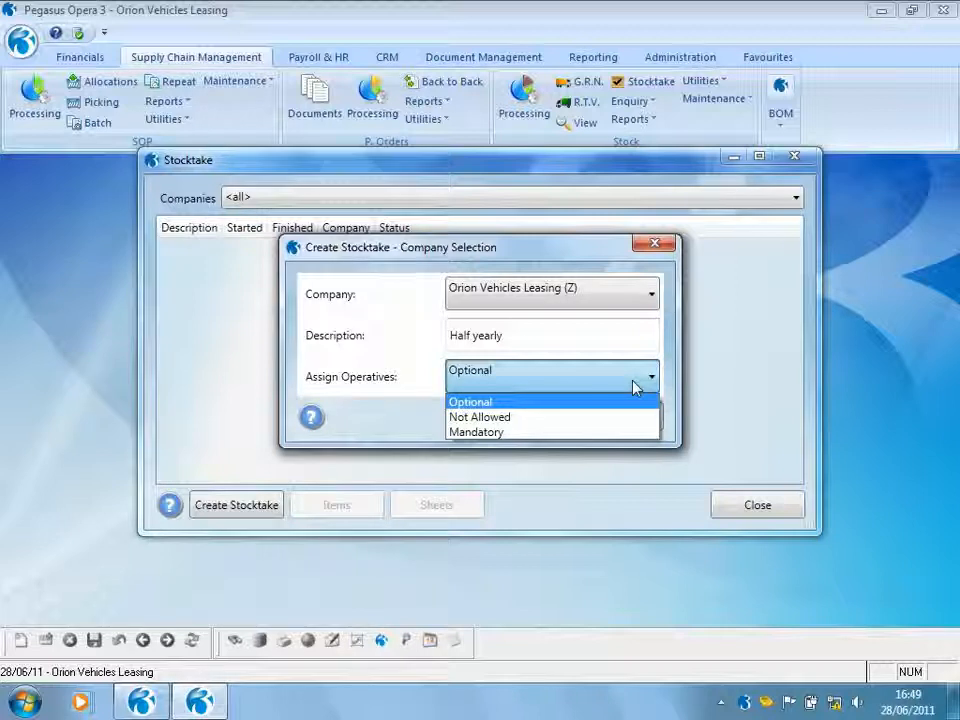
click(585, 434)
click(543, 425)
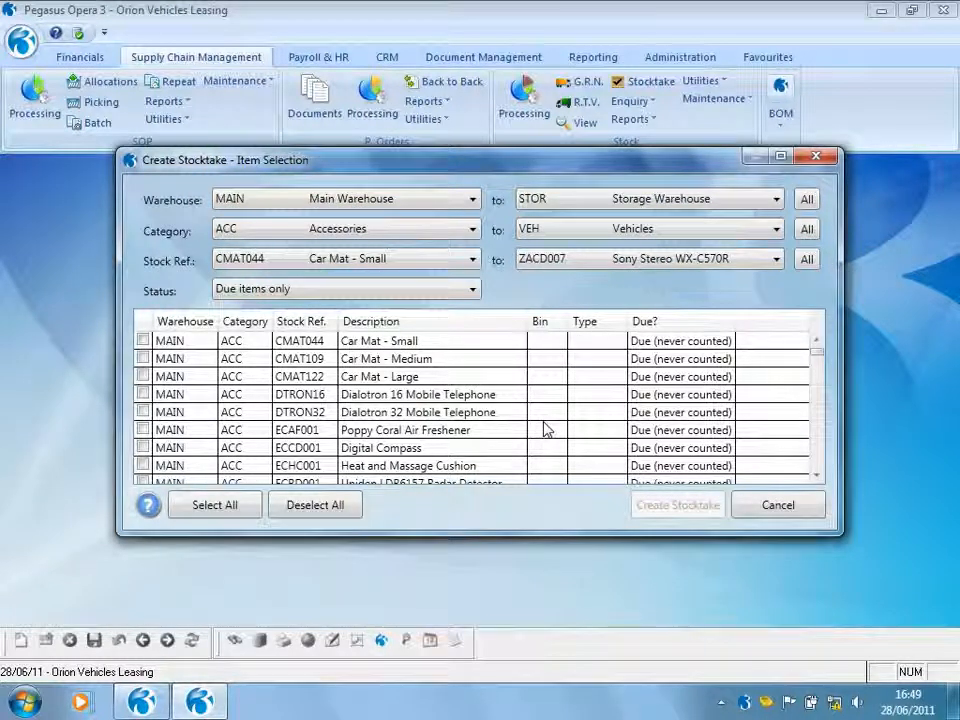
Step: Limit the stocktake item list to the Main Warehouse only and include both due and undue items
click(776, 198)
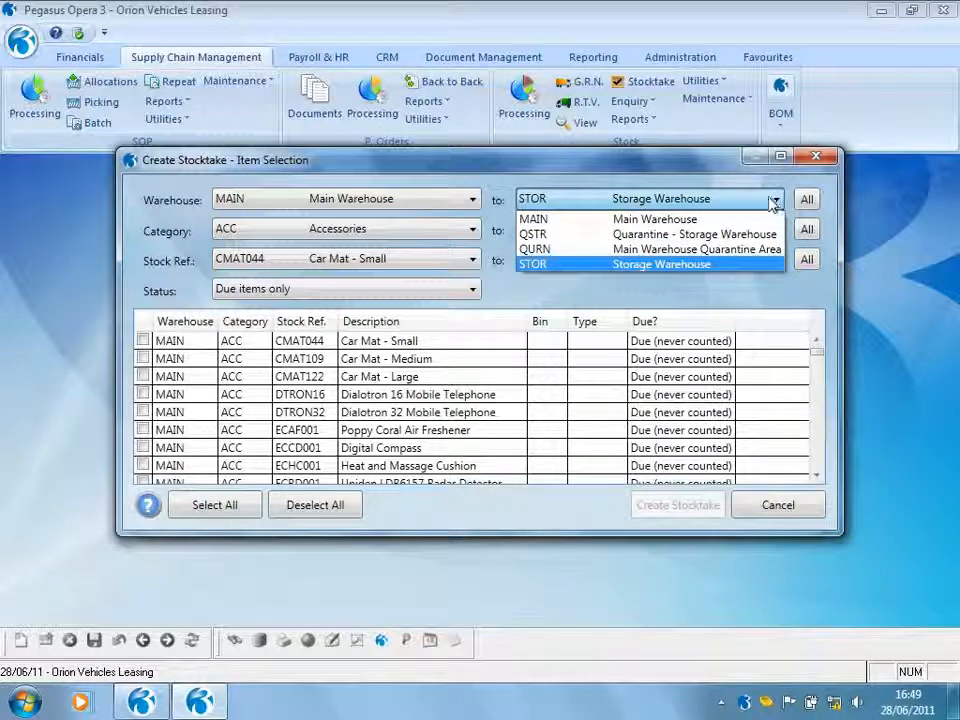
click(724, 218)
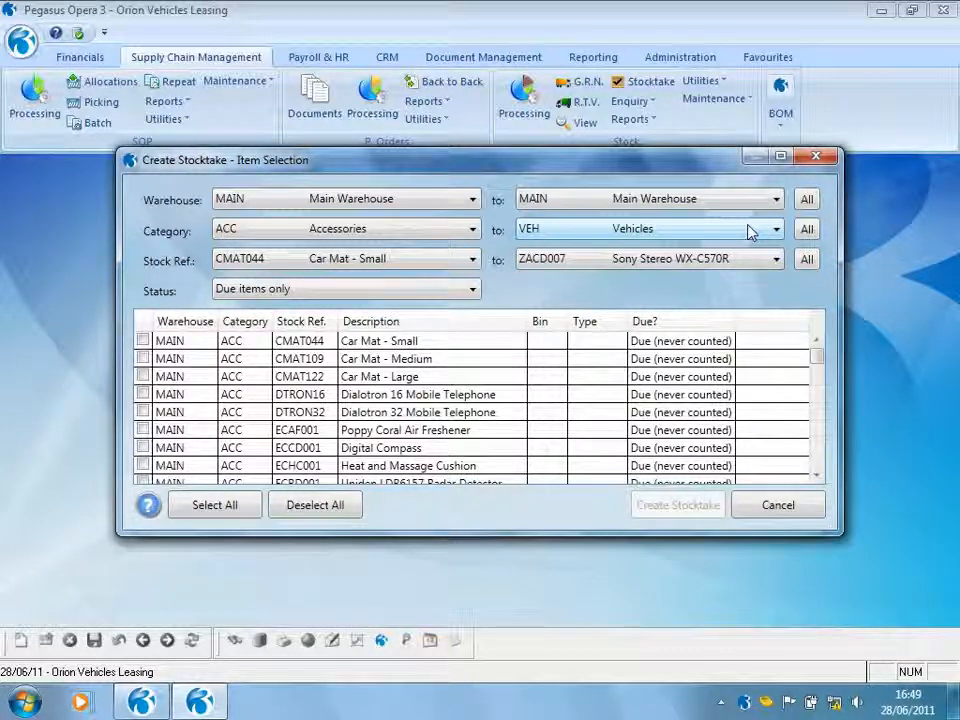
click(463, 292)
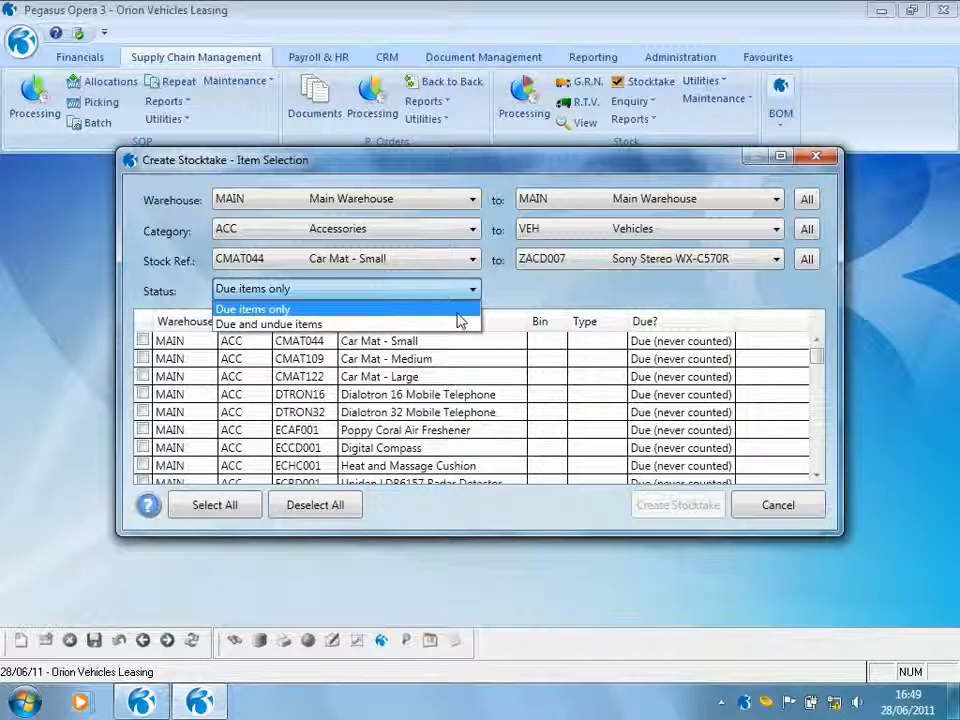
click(458, 325)
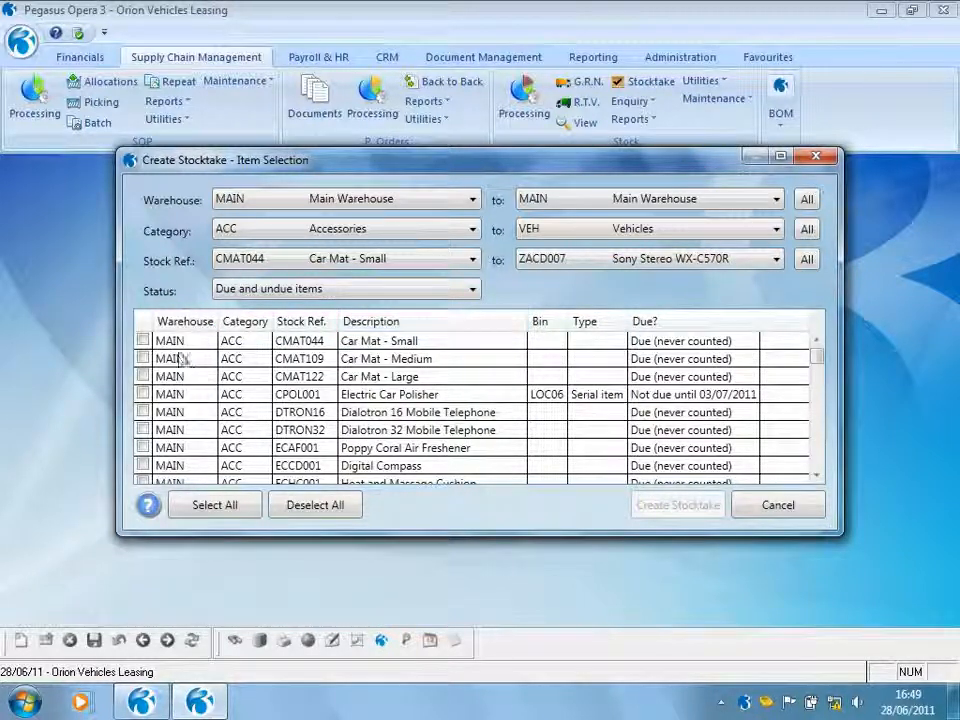
Step: Select the small, medium and large car mats (CMAT044, CMAT109 and CMAT122) for the stocktake
click(143, 341)
click(143, 358)
click(143, 376)
click(143, 376)
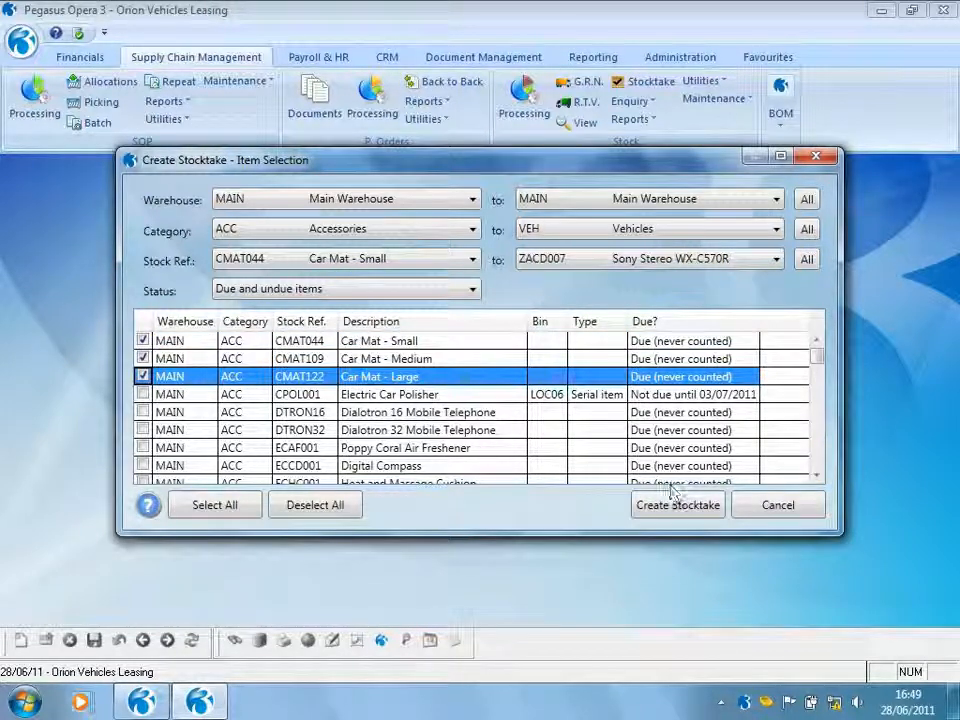
Step: Create the Half yearly stocktake and start new count sheets for all three of its car mat items
click(666, 506)
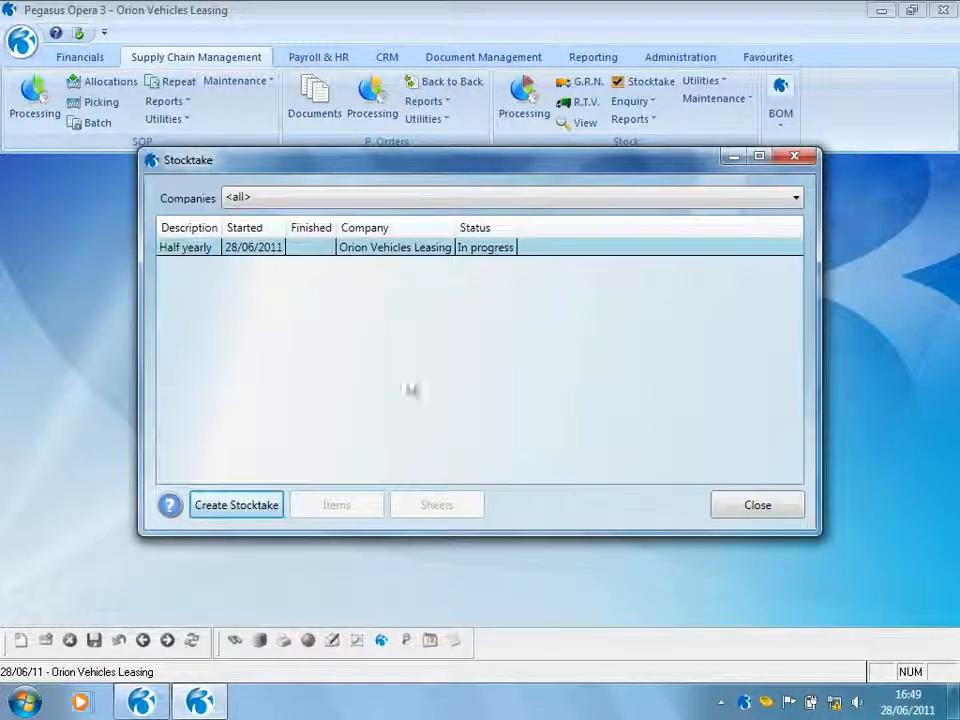
click(276, 250)
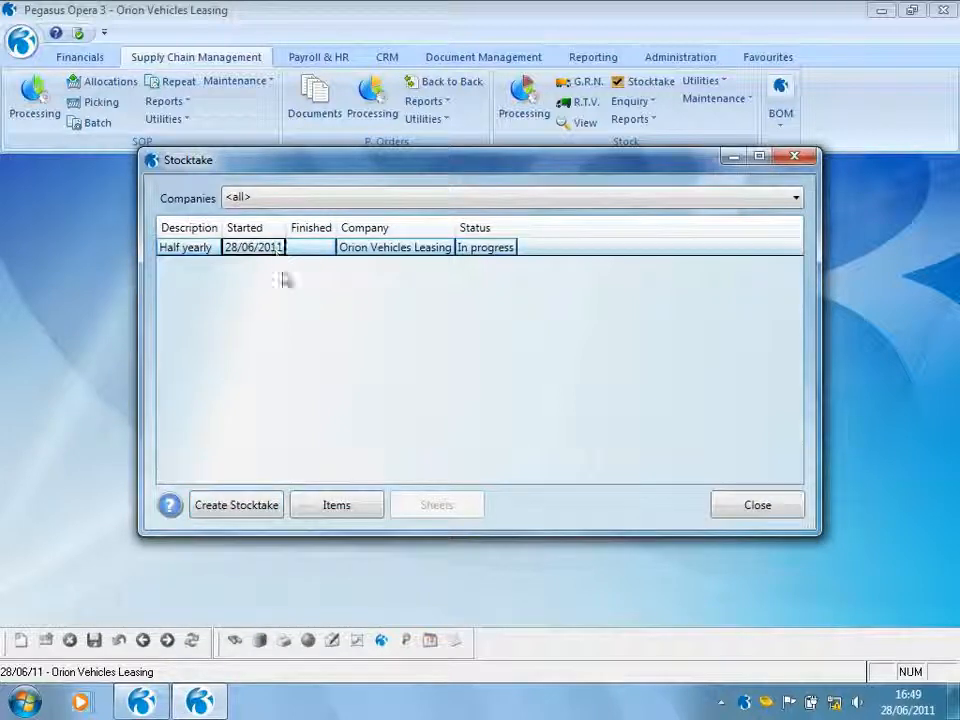
click(334, 503)
click(30, 244)
click(30, 262)
click(30, 280)
click(128, 507)
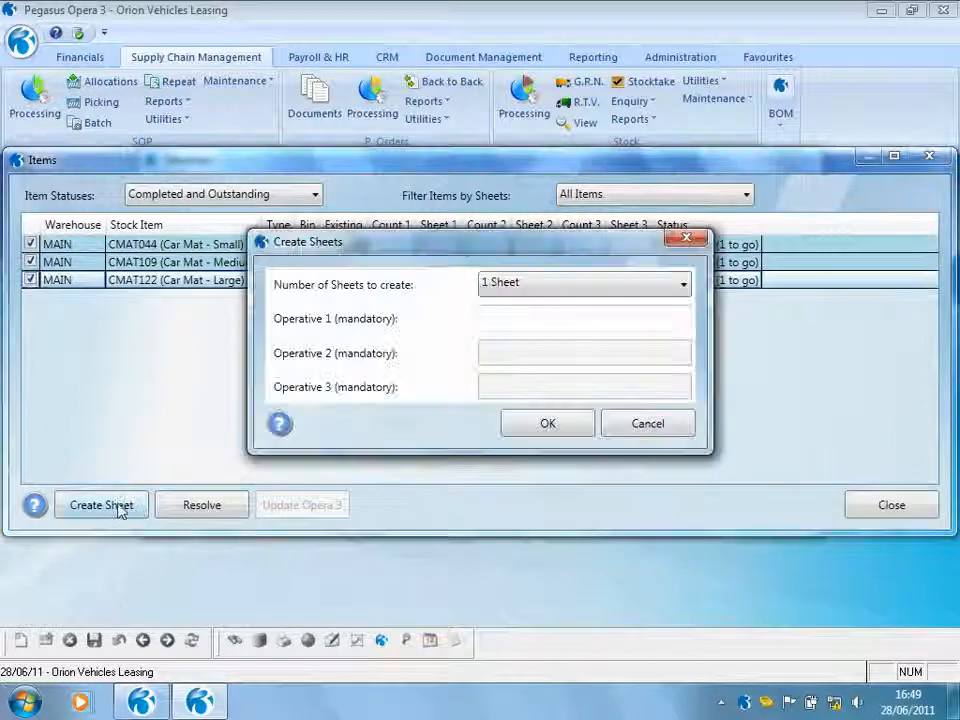
Step: Create two sheets for the selected items, entering an operative's first name for each, and close the item list
click(682, 285)
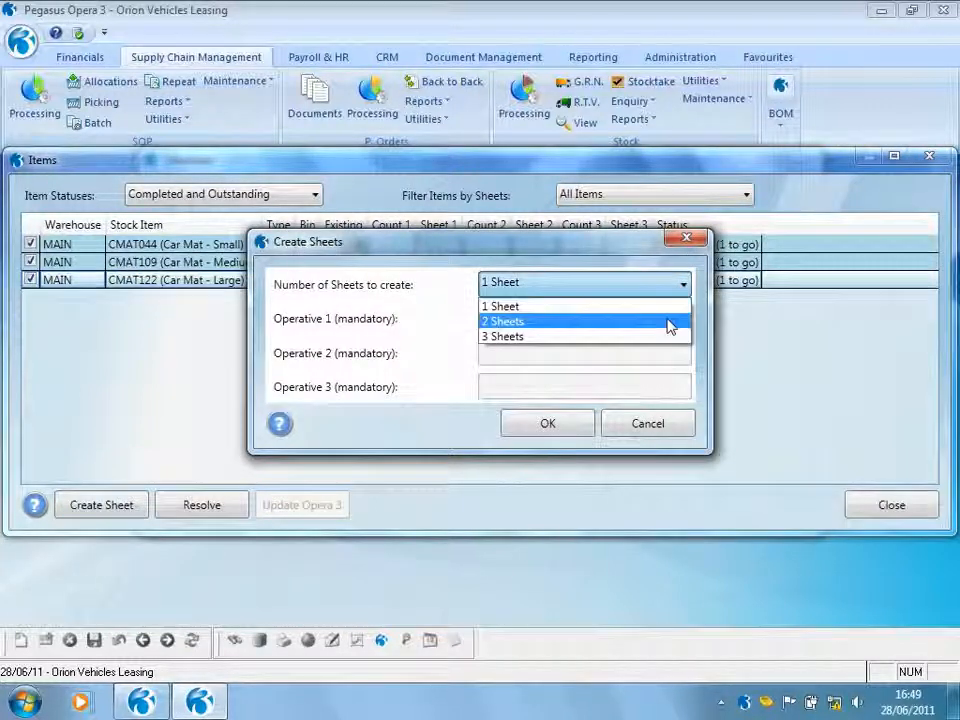
click(670, 321)
click(600, 321)
text(S)
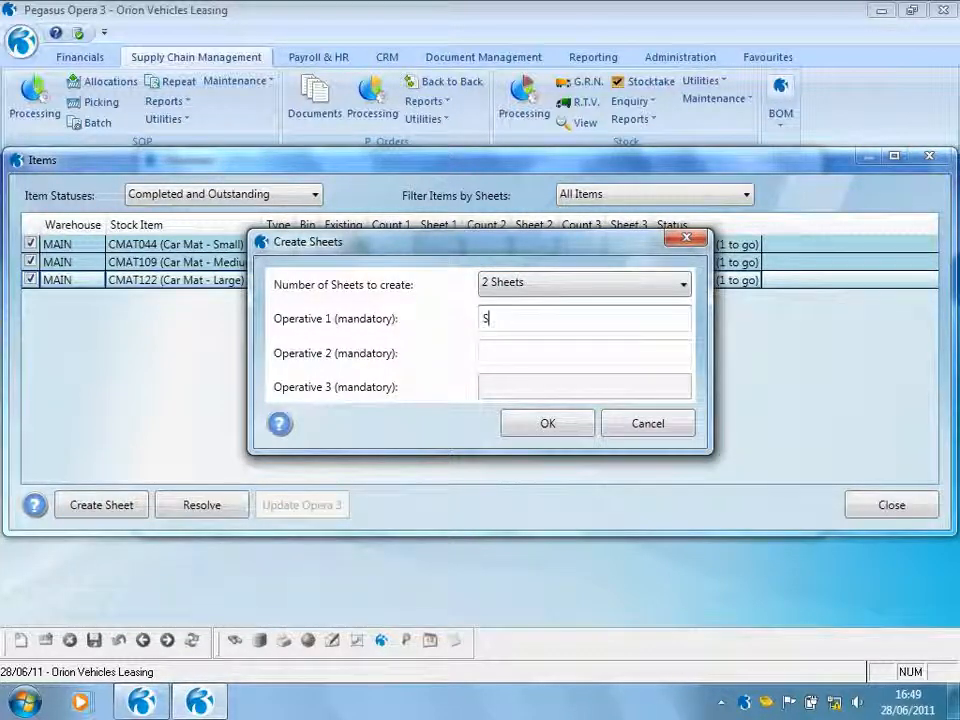
text(teve)
key(Tab)
text(Sam)
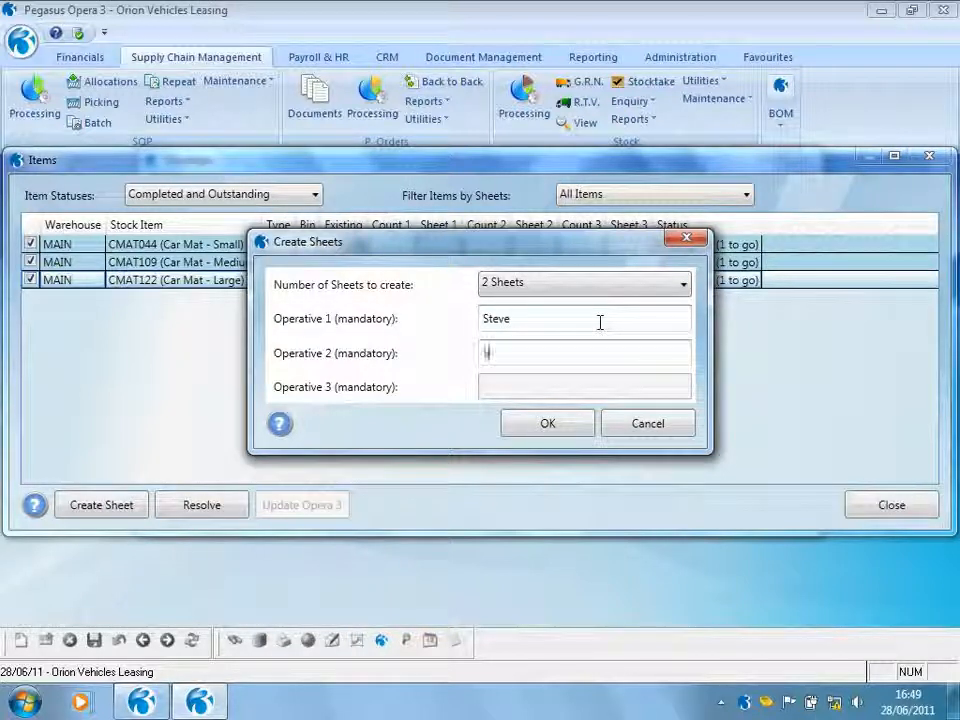
click(548, 423)
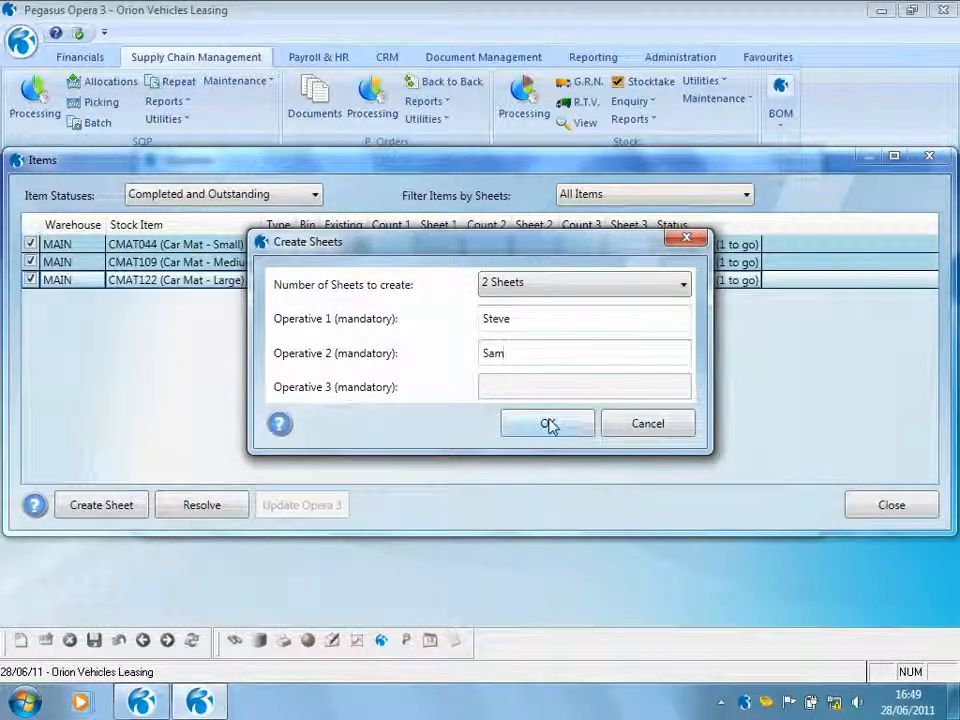
click(860, 508)
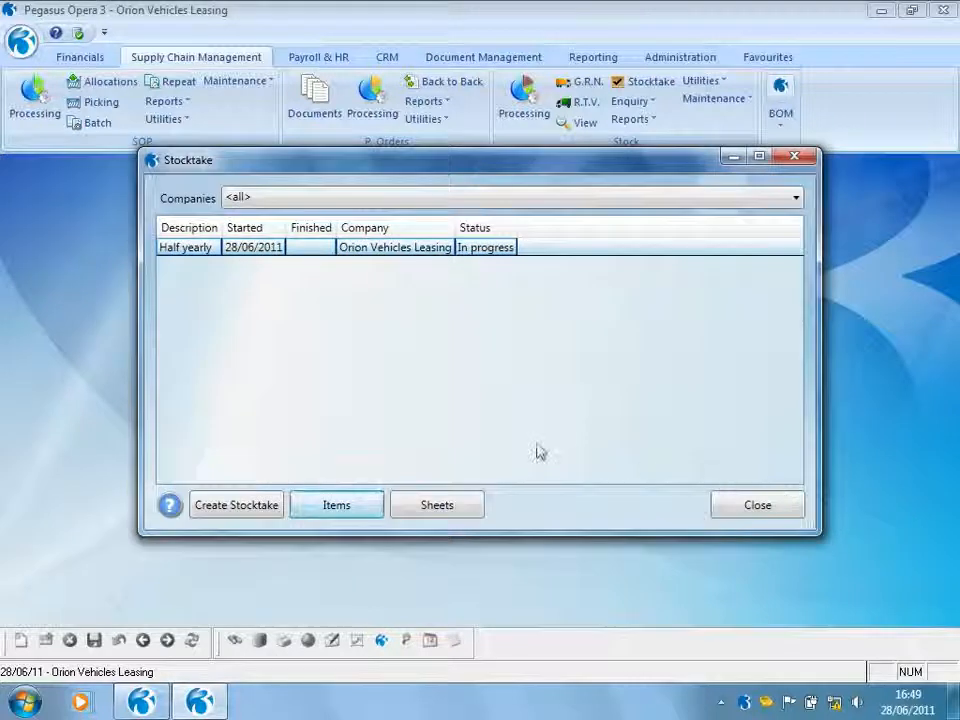
Step: Print stocktake sheet 0001 with the Microsoft XPS Document Writer and examine the enlarged sheet preview before closing it
click(462, 508)
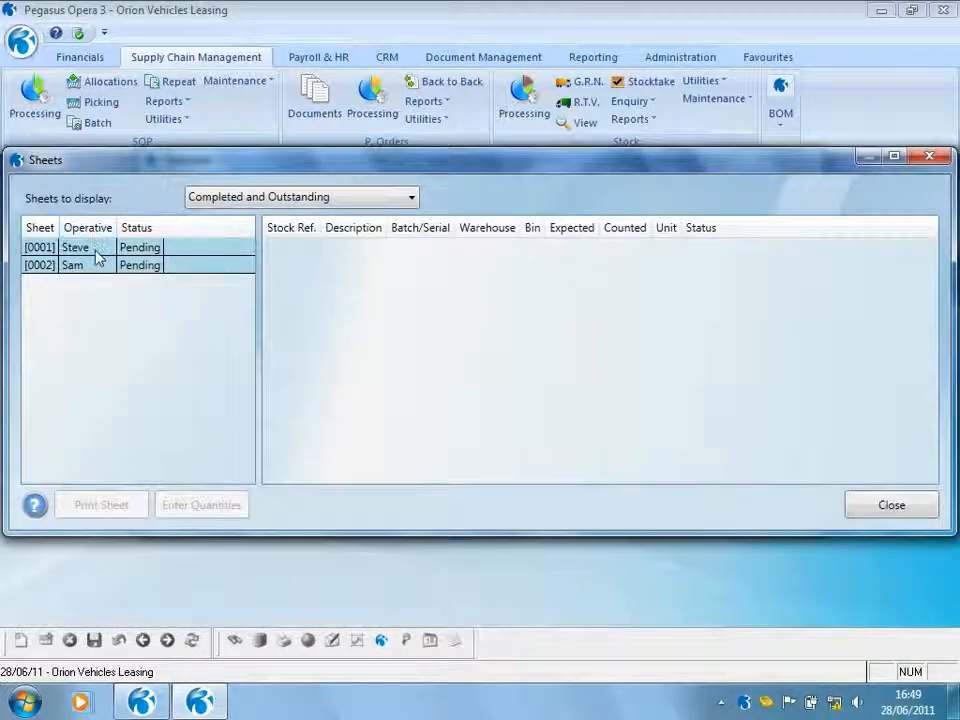
click(96, 249)
click(140, 505)
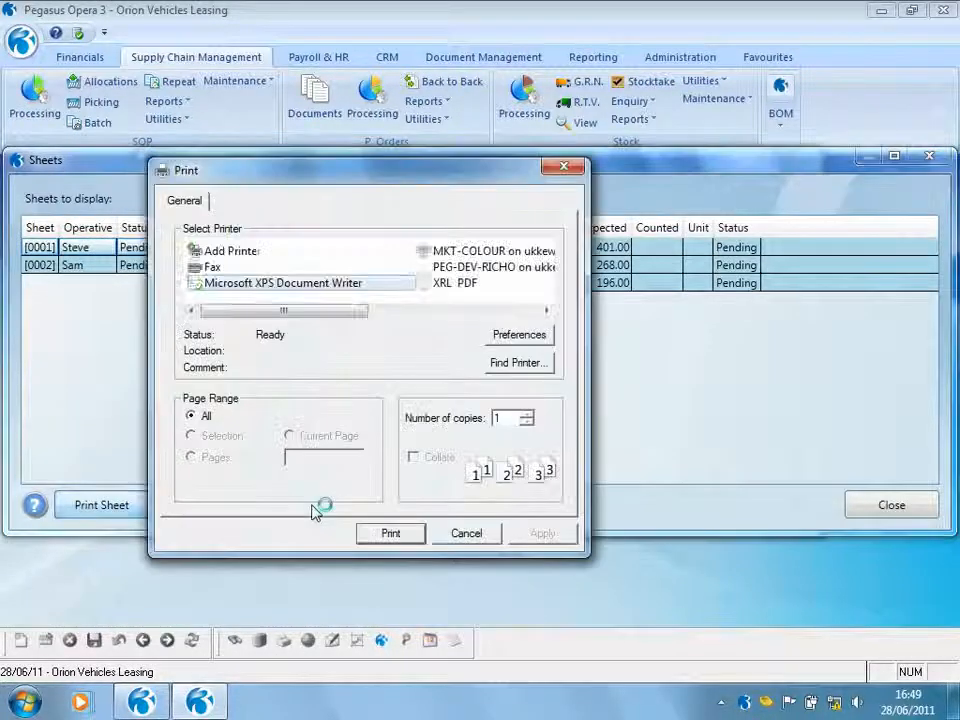
click(391, 534)
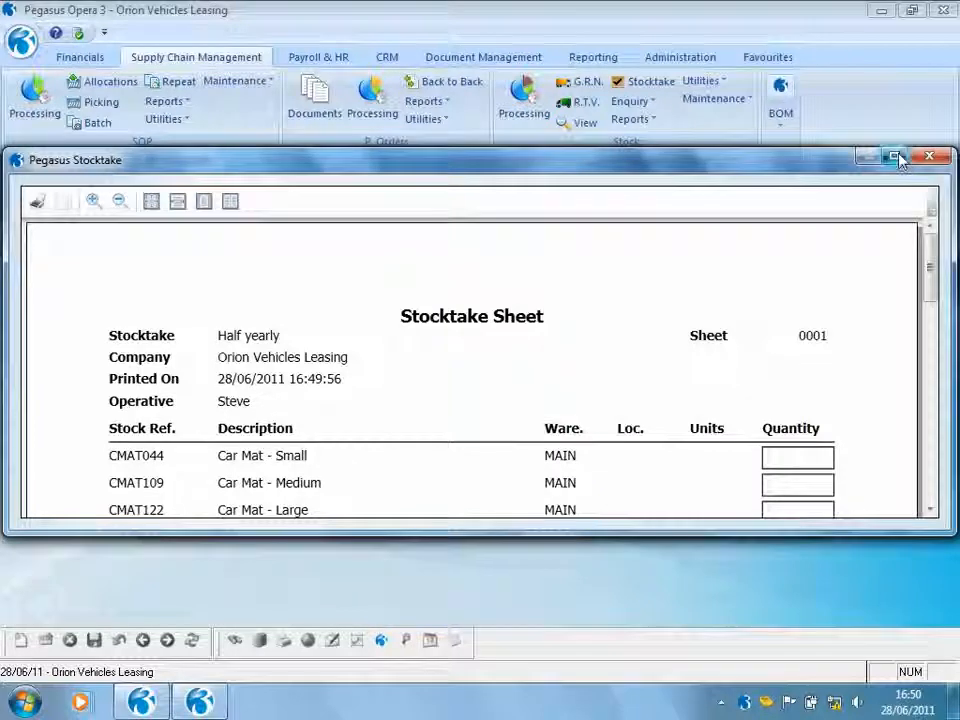
click(894, 156)
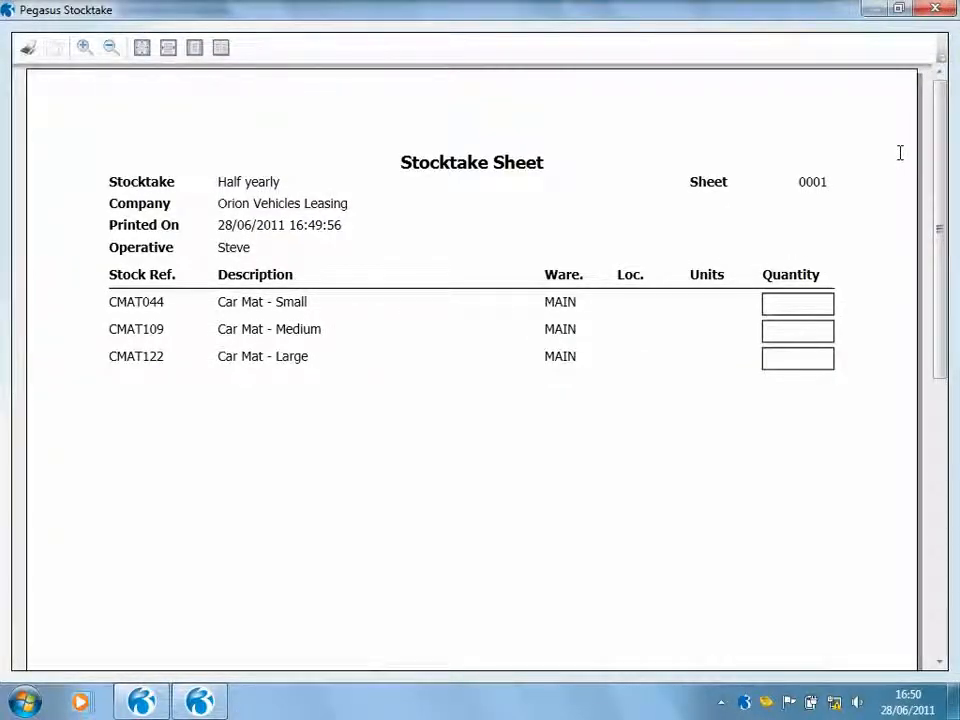
click(935, 8)
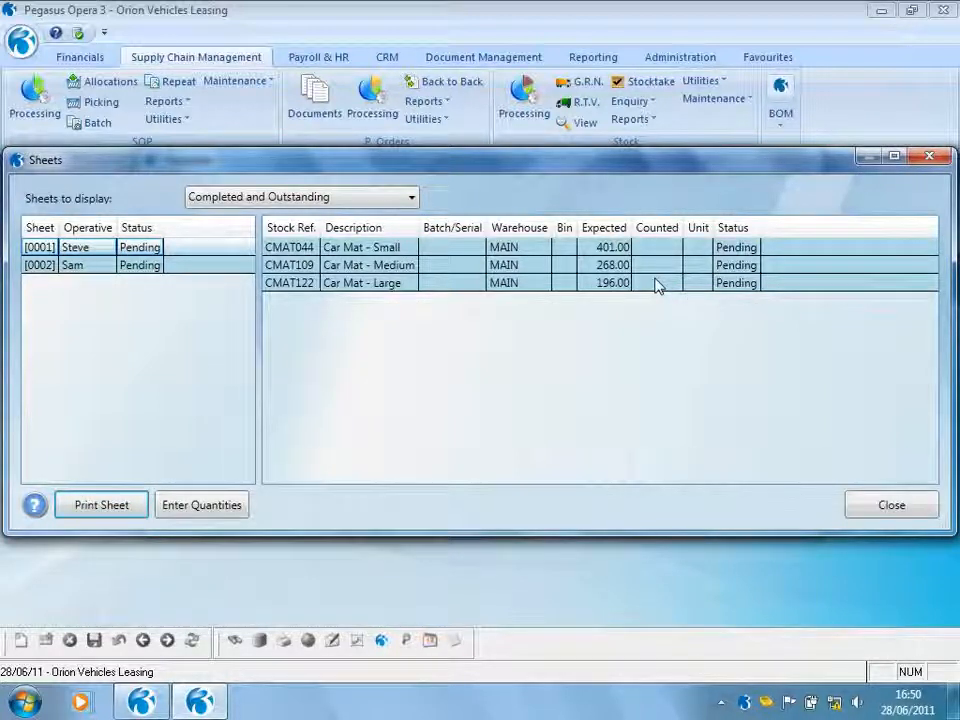
Step: Record counts of 500 for Car Mat - Small and 268 for Car Mat - Medium on sheet 0001, and redisplay the sheet
click(246, 504)
drag(577, 150, 566, 313)
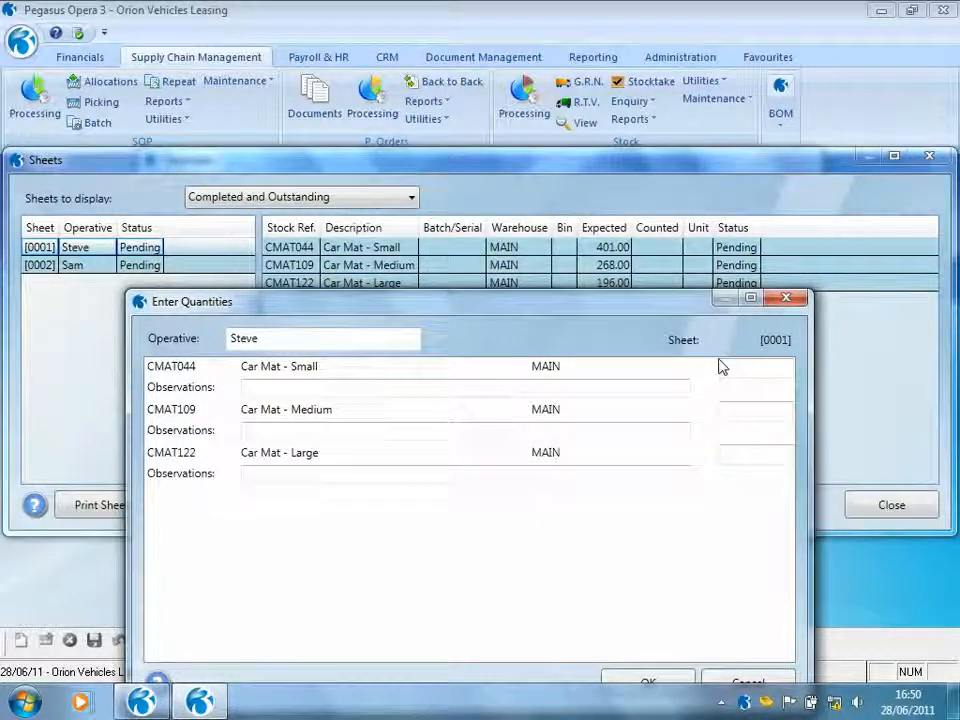
text(500)
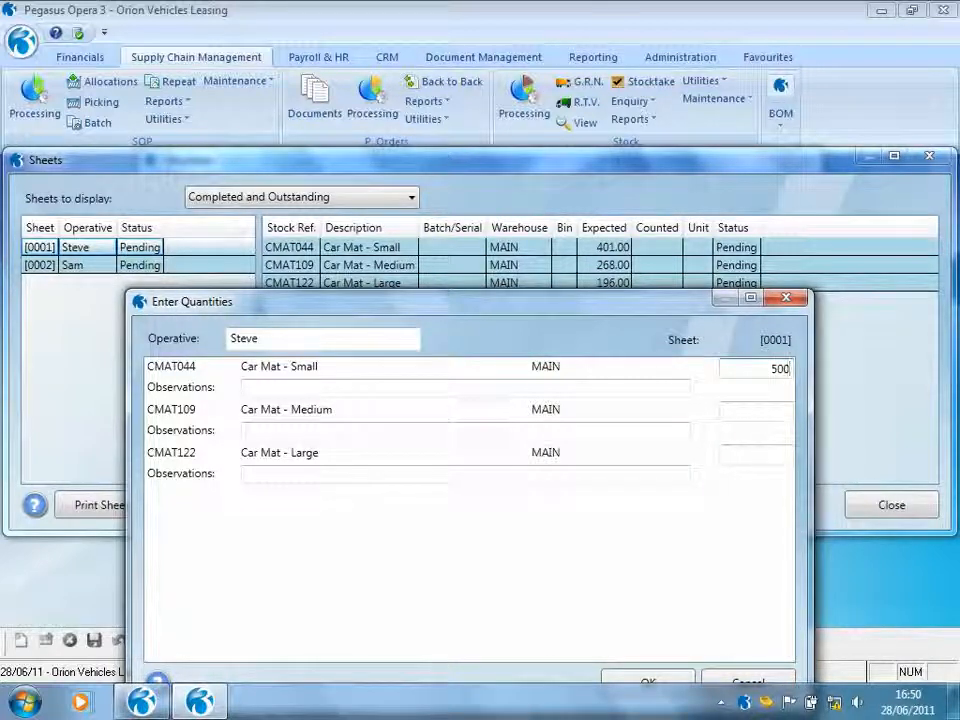
click(742, 417)
text(268)
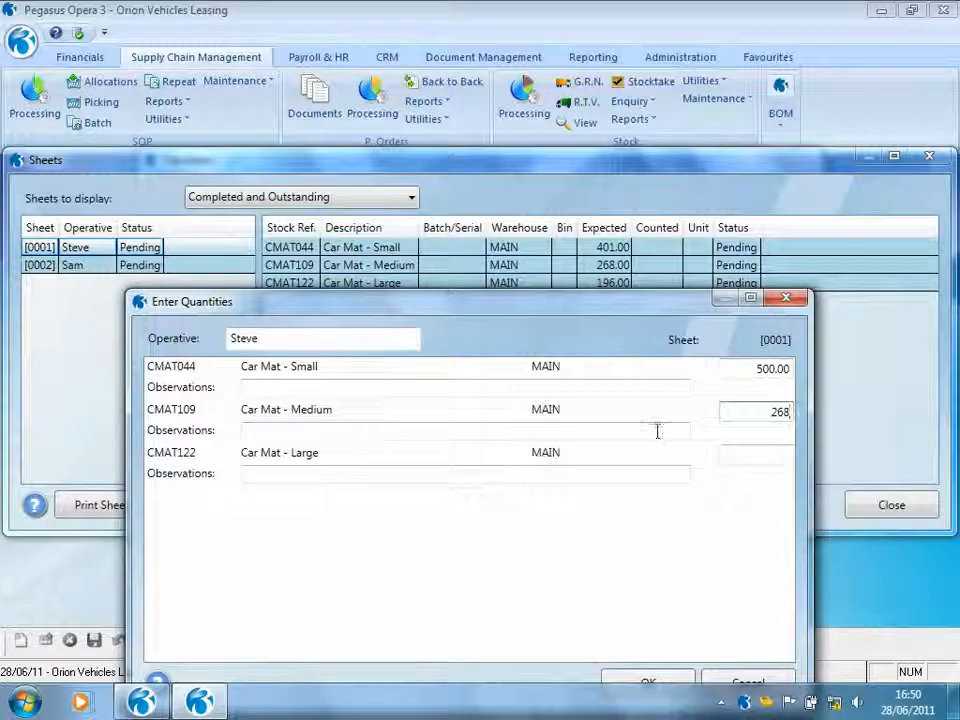
click(645, 680)
click(90, 249)
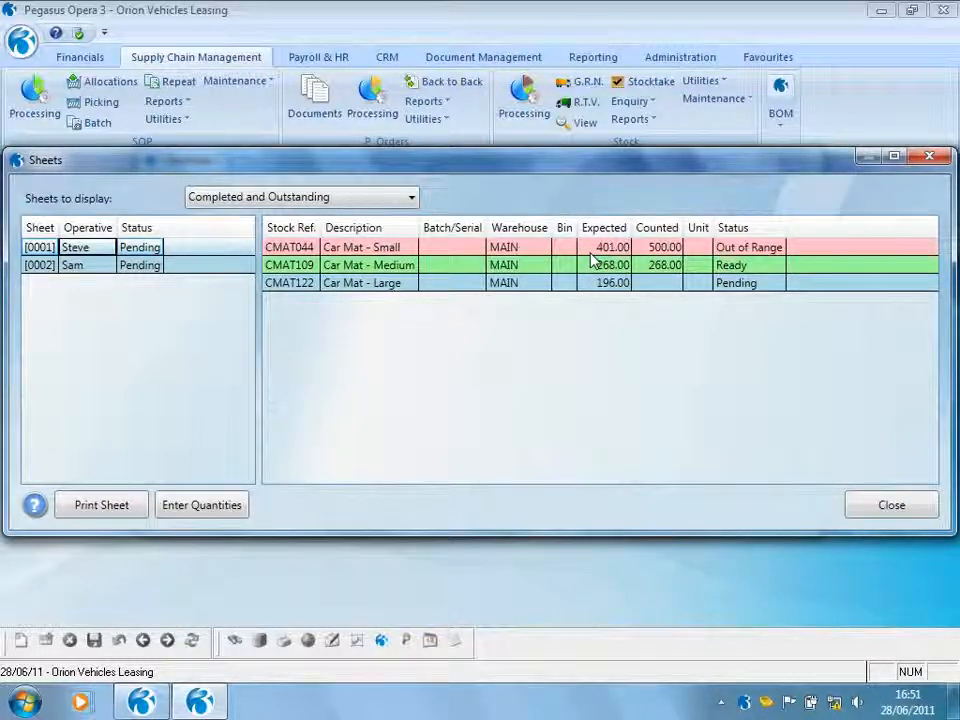
Step: Record counts of 412 for Car Mat - Small and 268 for Car Mat - Medium on sheet 0002, and redisplay the sheet
click(94, 268)
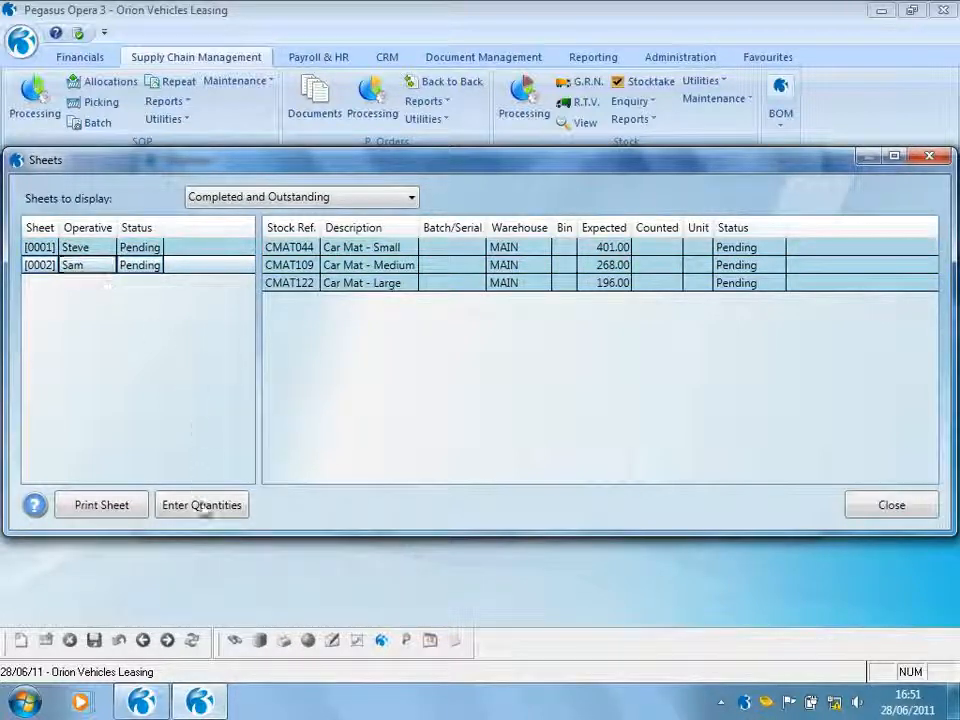
click(201, 505)
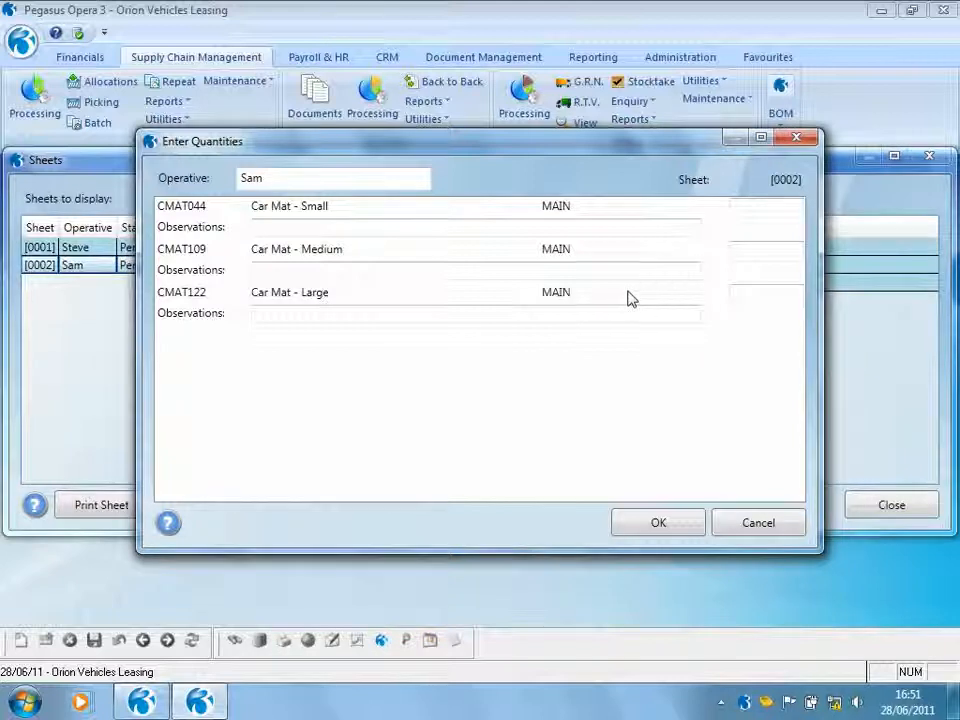
click(744, 207)
text(412)
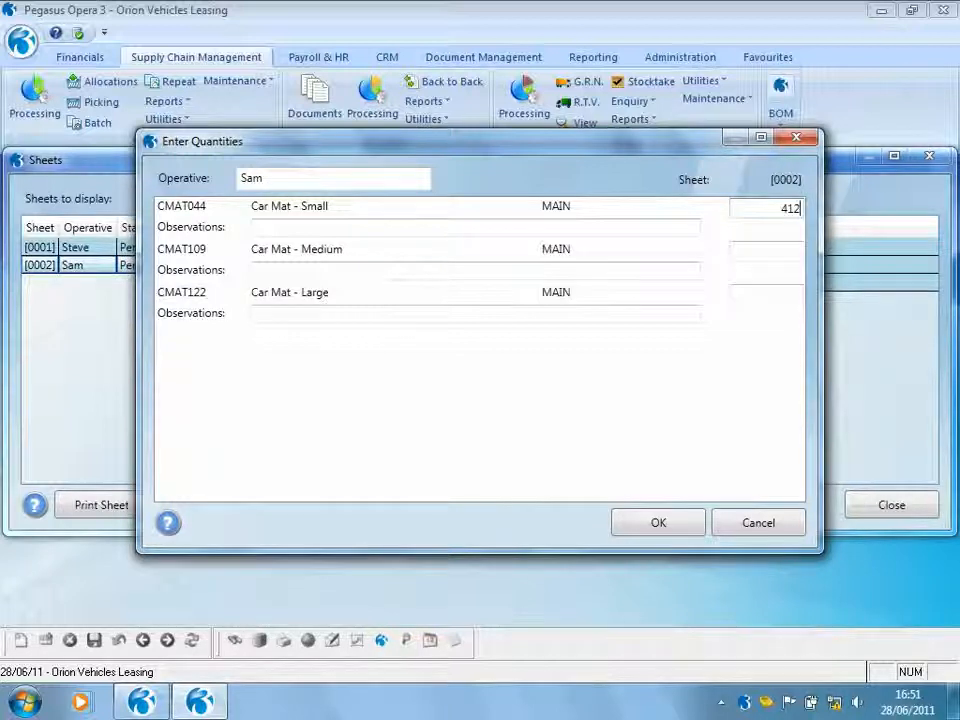
click(754, 253)
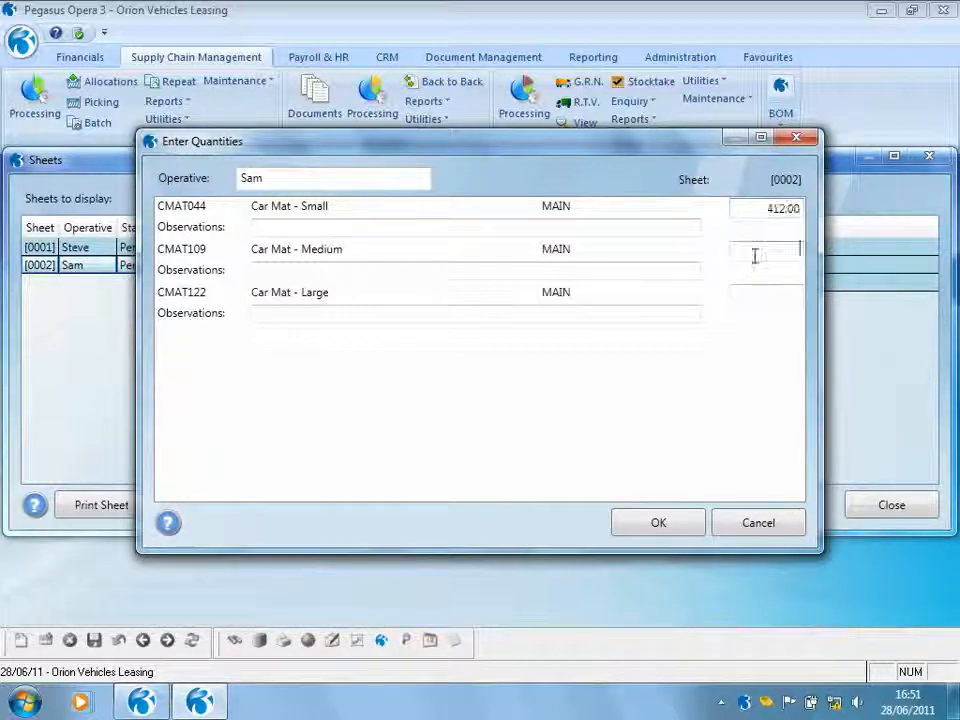
text(268)
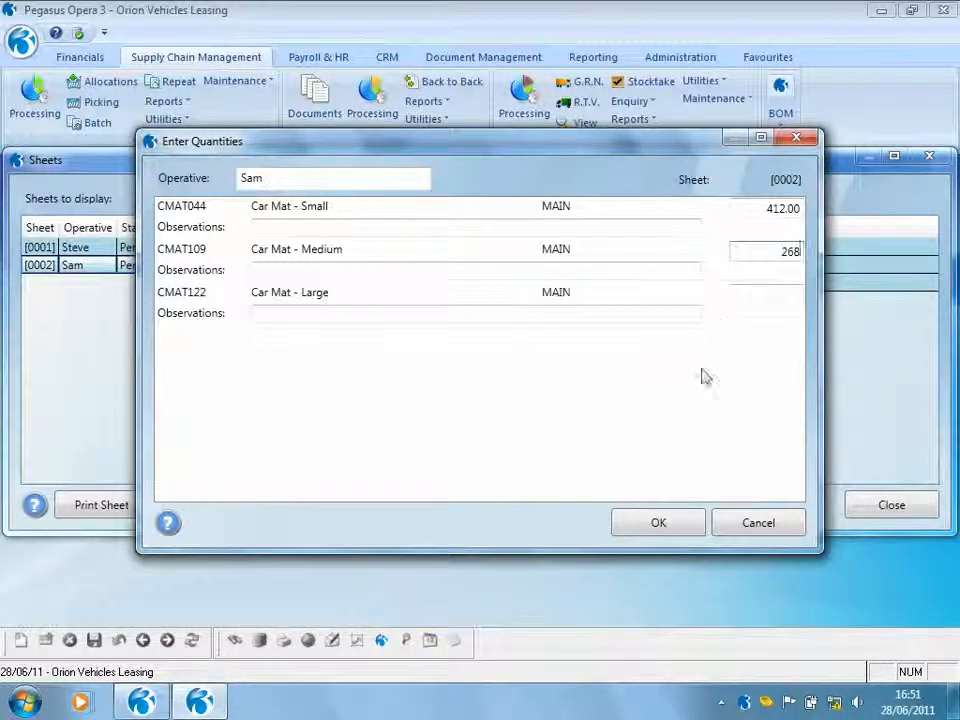
click(659, 523)
click(97, 266)
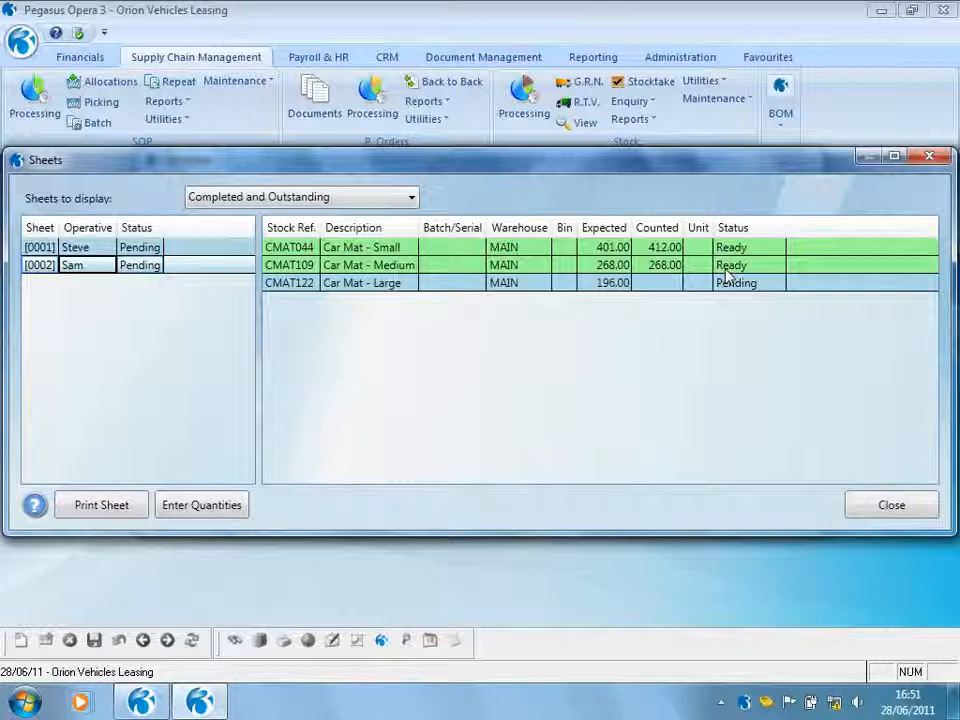
Step: Read the help page explaining the stocktake sheet statuses, then close it and the sheets list
click(35, 505)
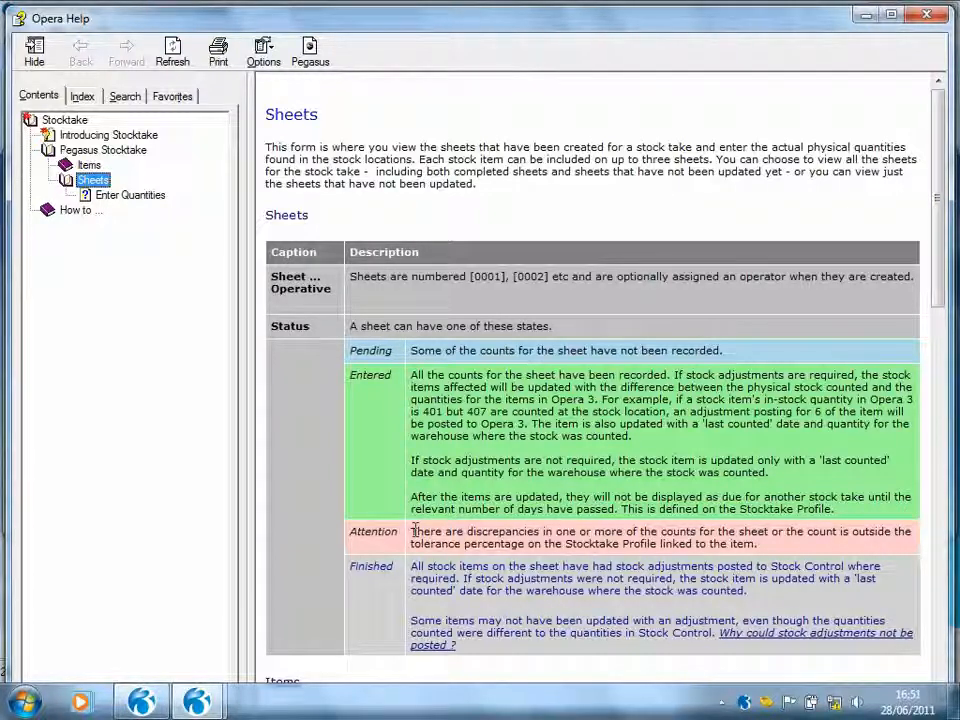
click(927, 14)
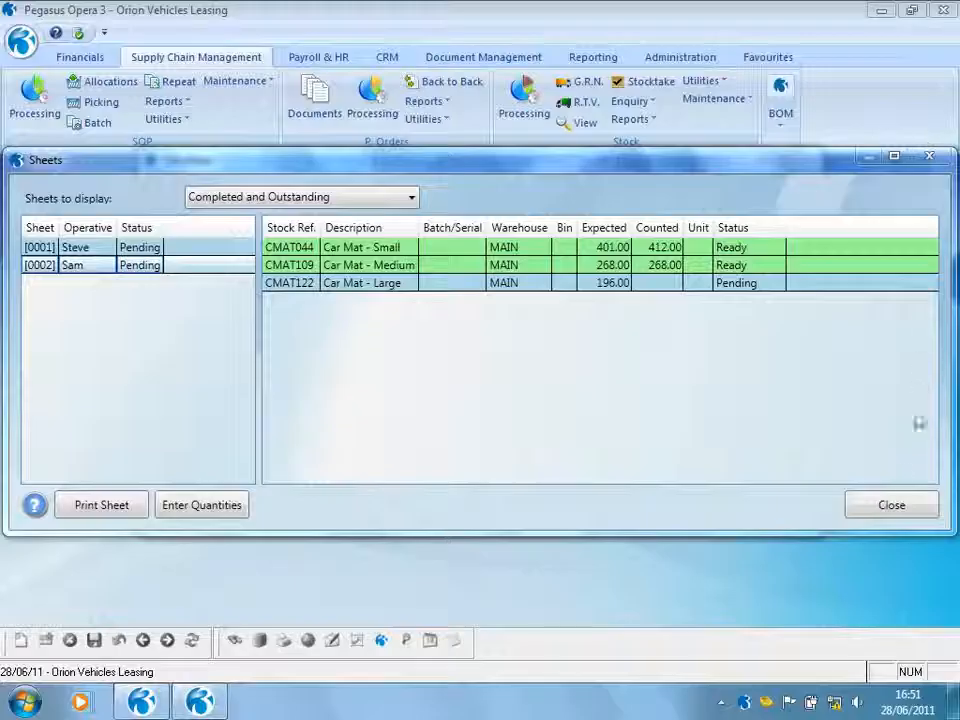
click(889, 505)
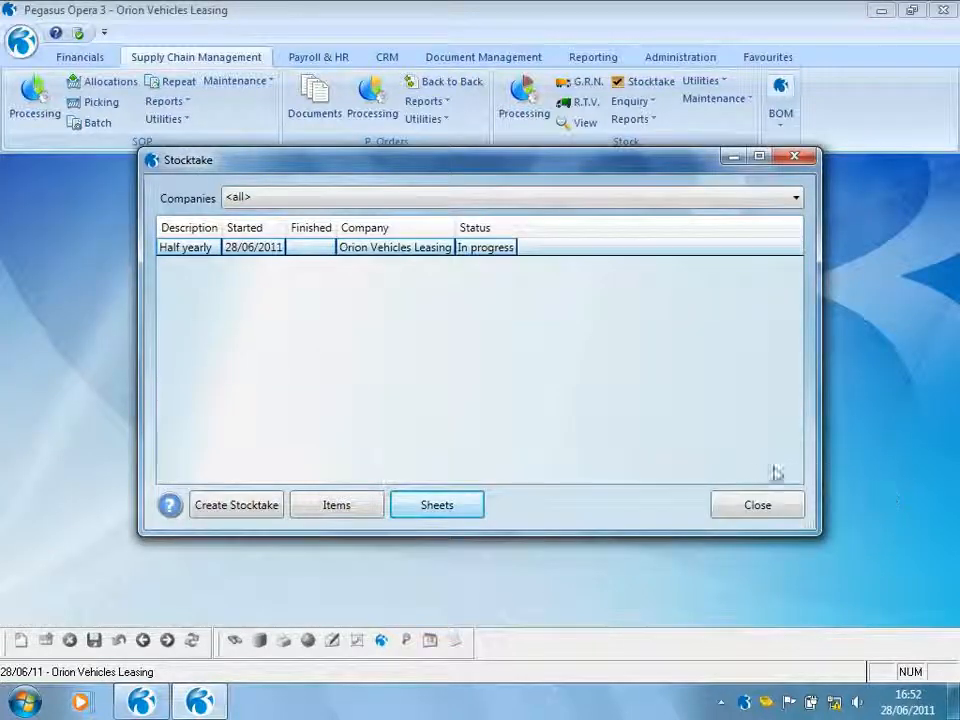
Step: Resolve the count discrepancy on CMAT044 Car Mat - Small by accepting the second count of 412
click(345, 506)
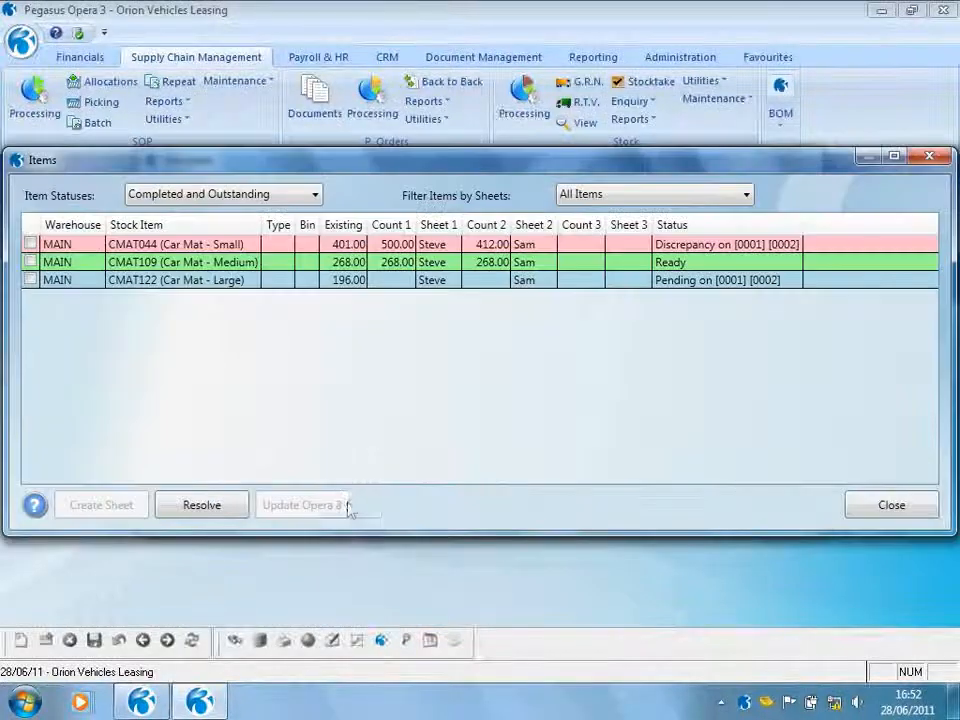
click(30, 244)
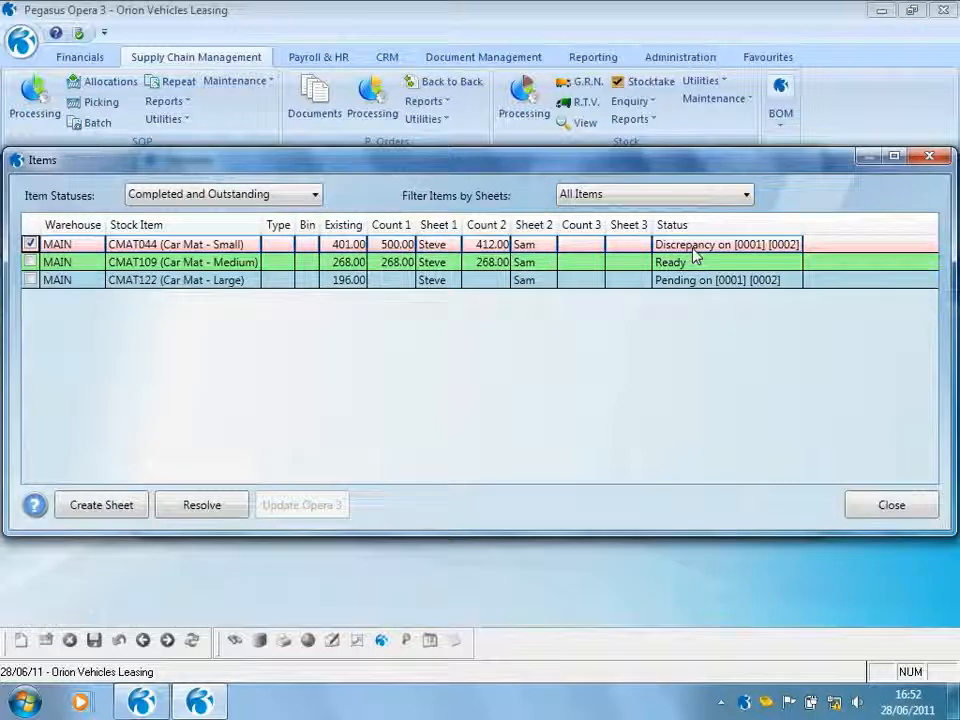
click(199, 508)
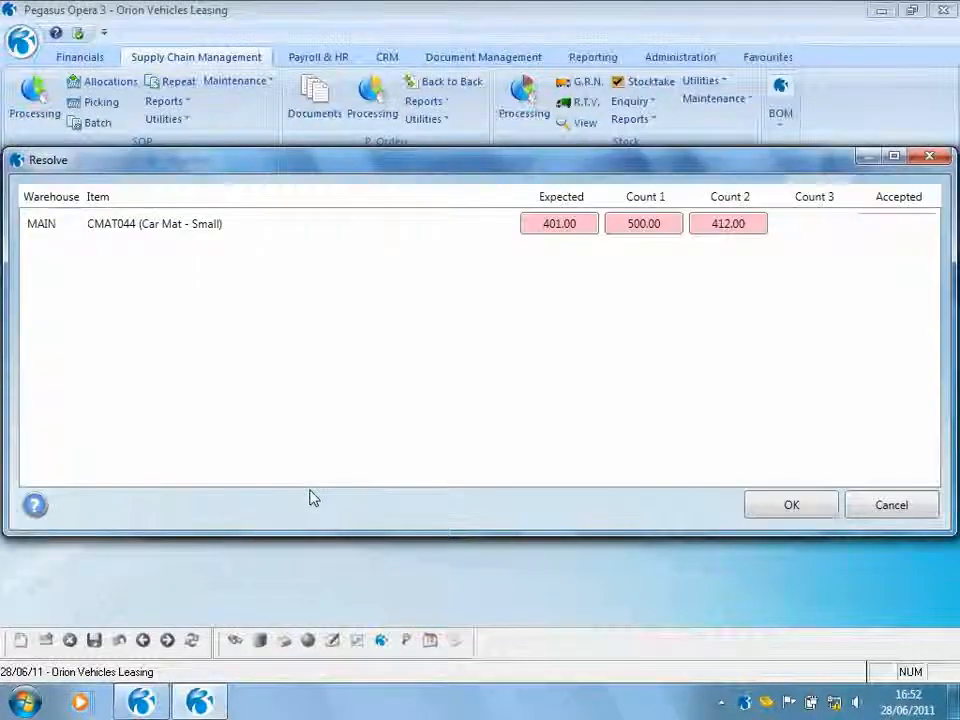
click(733, 224)
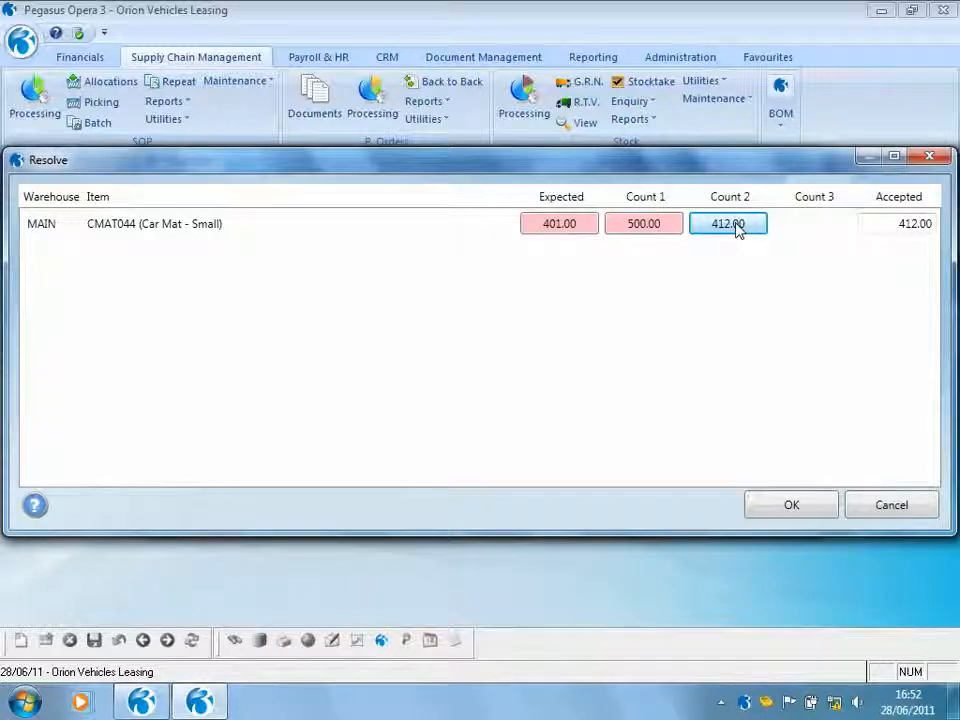
click(789, 506)
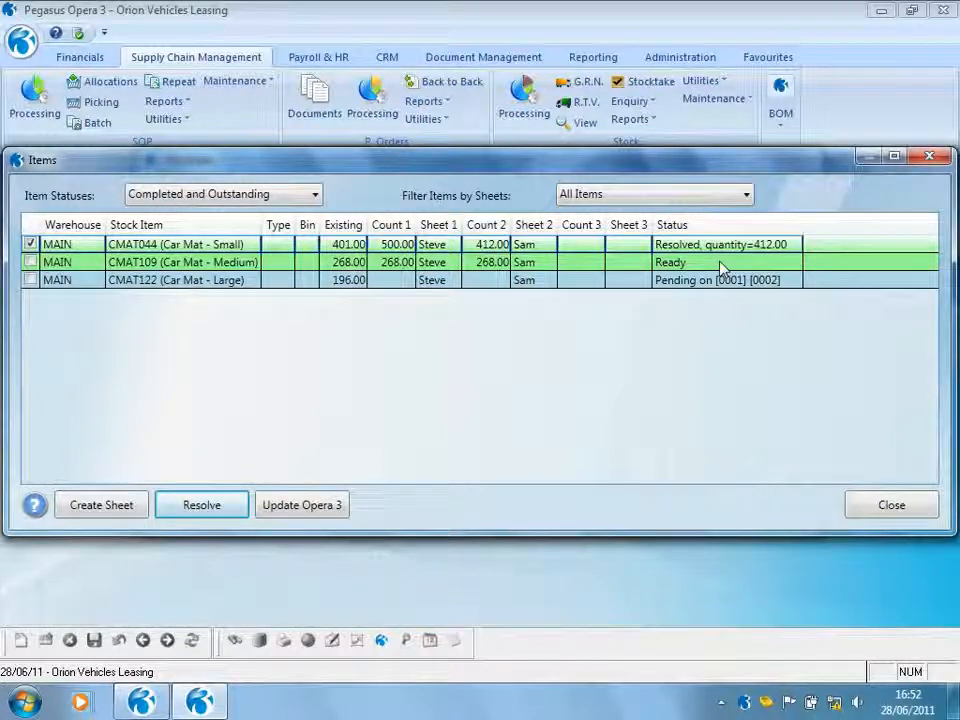
Step: Update Opera 3 with the counted quantities of CMAT044 and CMAT109, confirm the update and close the item list
click(31, 262)
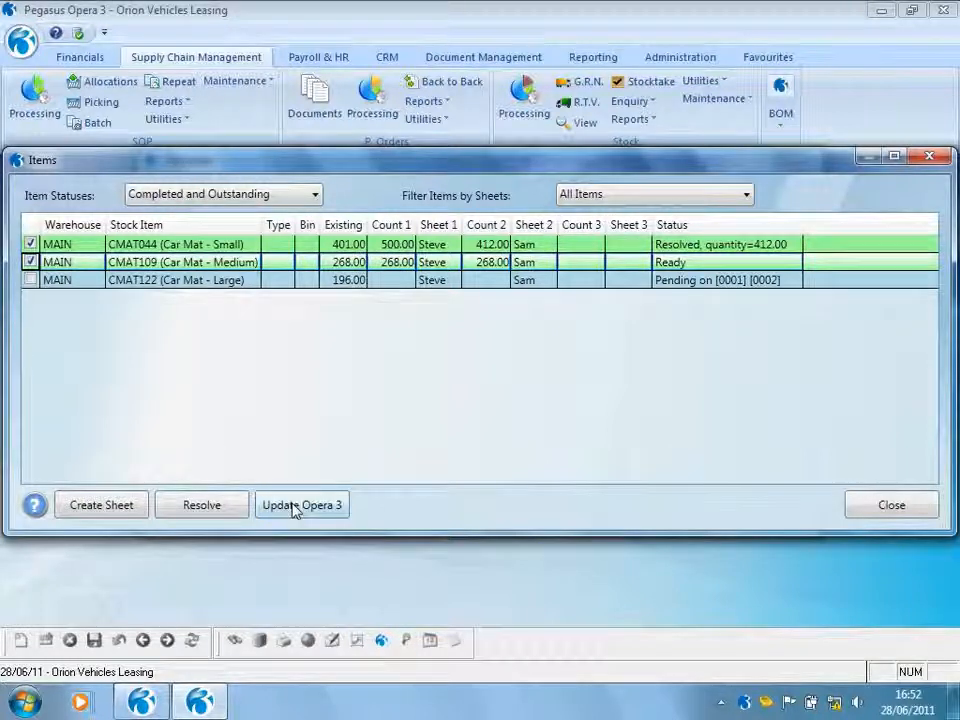
click(295, 507)
click(512, 420)
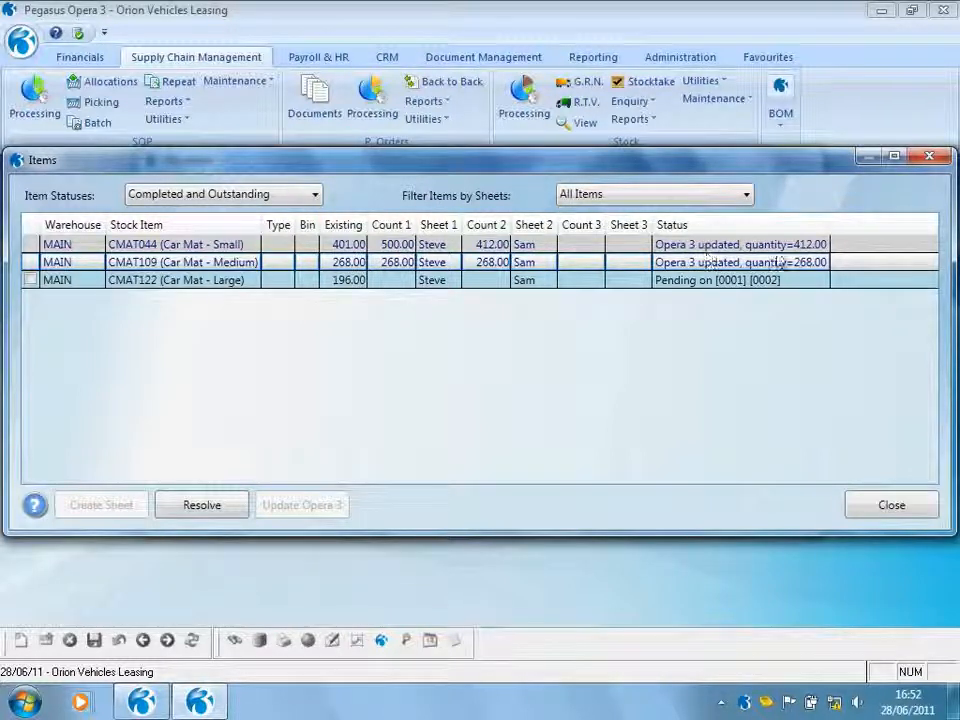
click(891, 505)
Step: Open the stock record of CMAT044 Car Mat - Small and view its stock quantities by warehouse
click(532, 116)
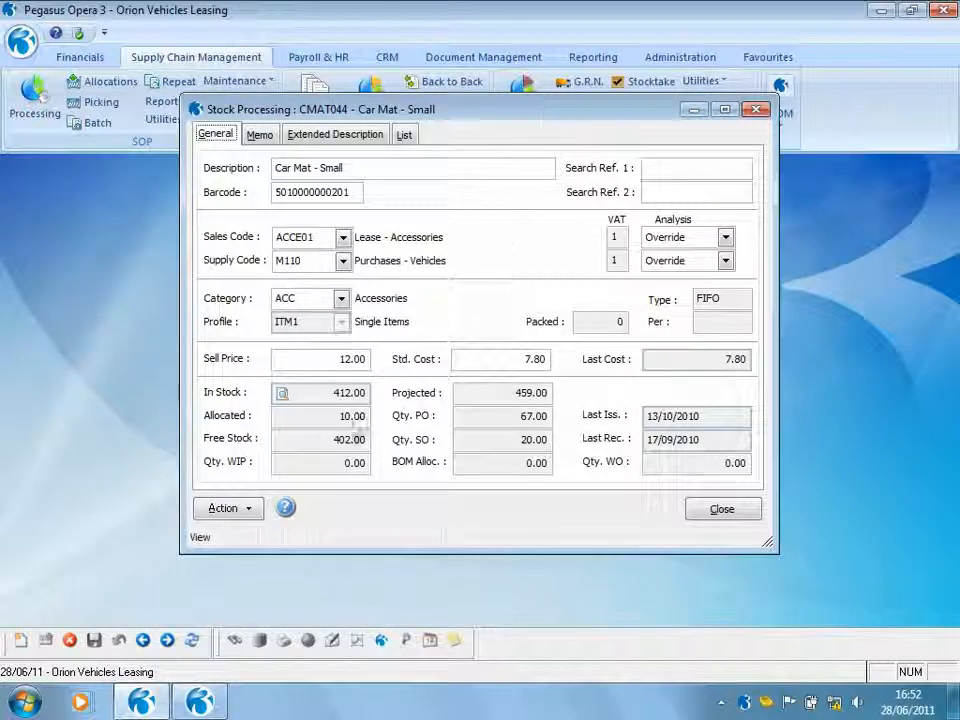
click(282, 395)
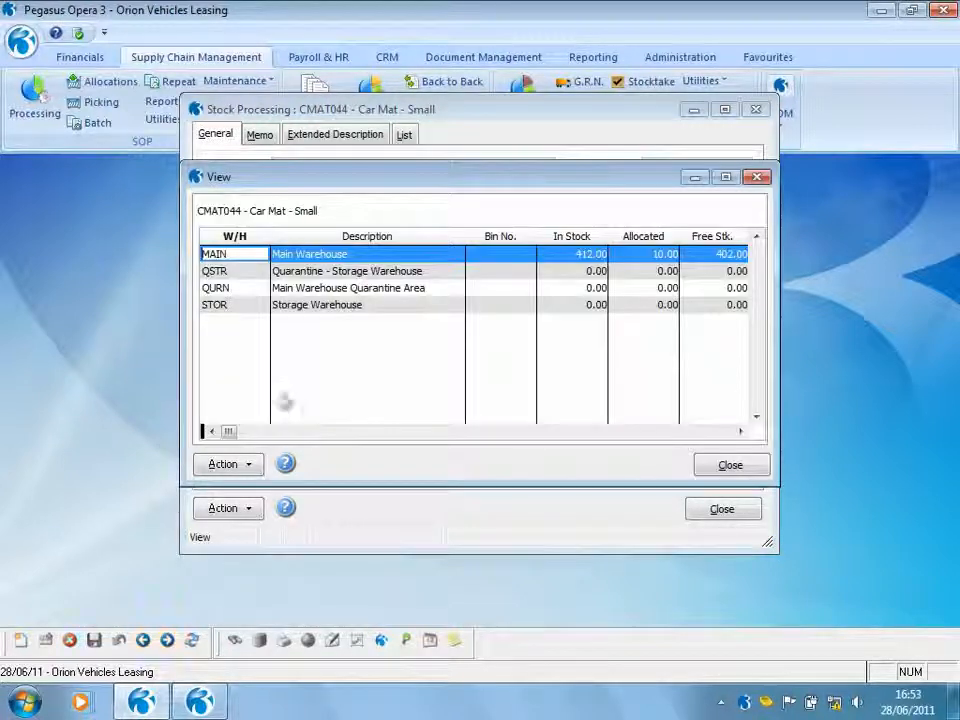
Step: Examine the Stocktake adjustment in the Main Warehouse transactions of CMAT044 Car Mat - Small, then close the stock record
double_click(326, 256)
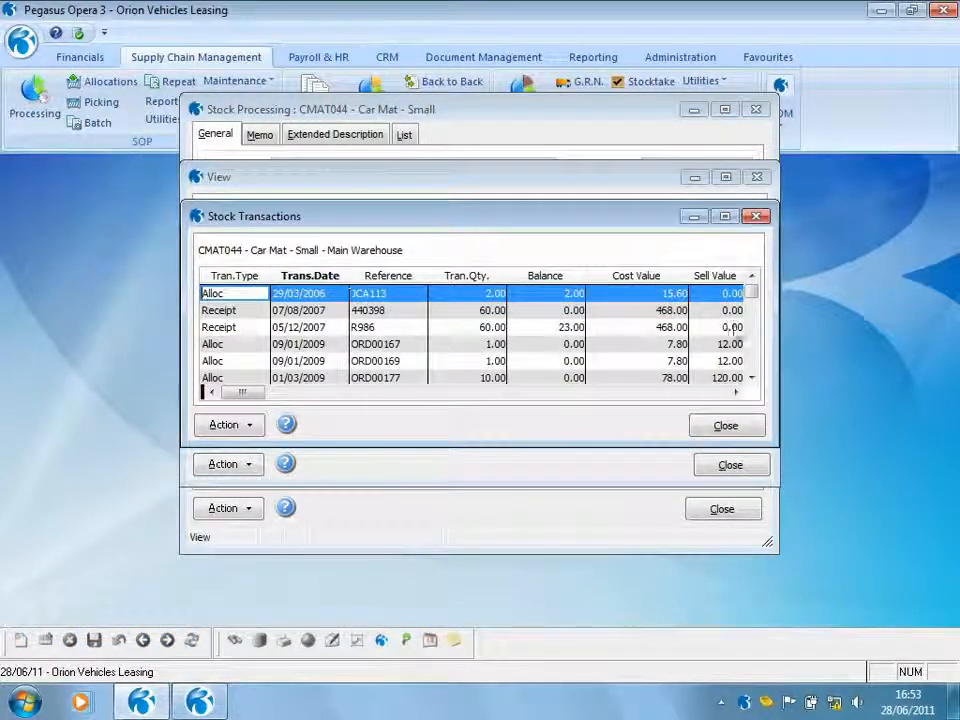
drag(752, 291, 757, 370)
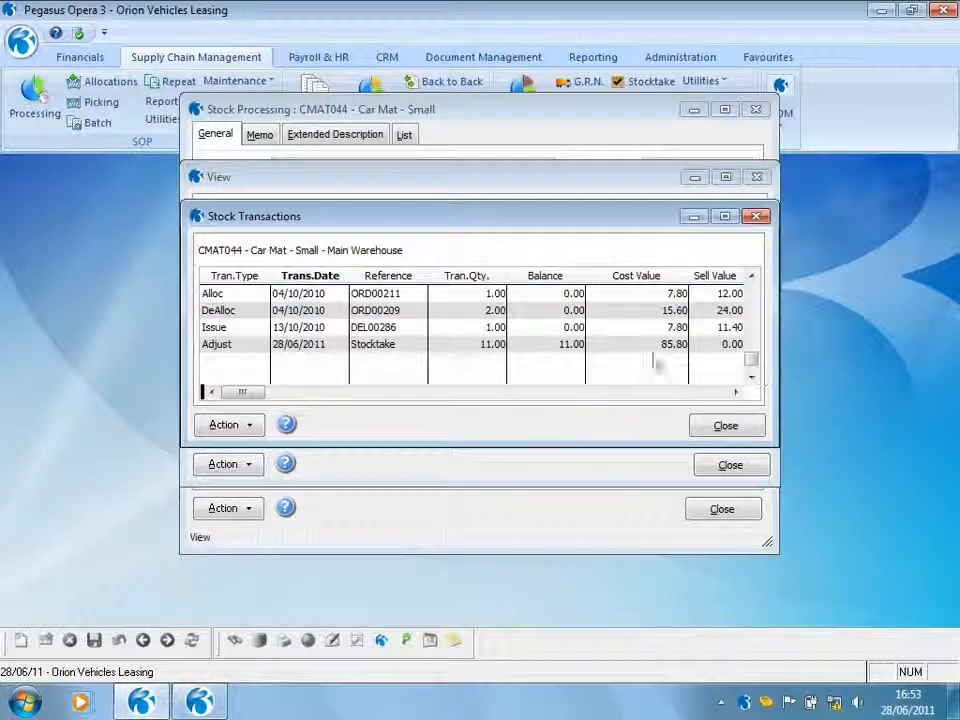
click(400, 346)
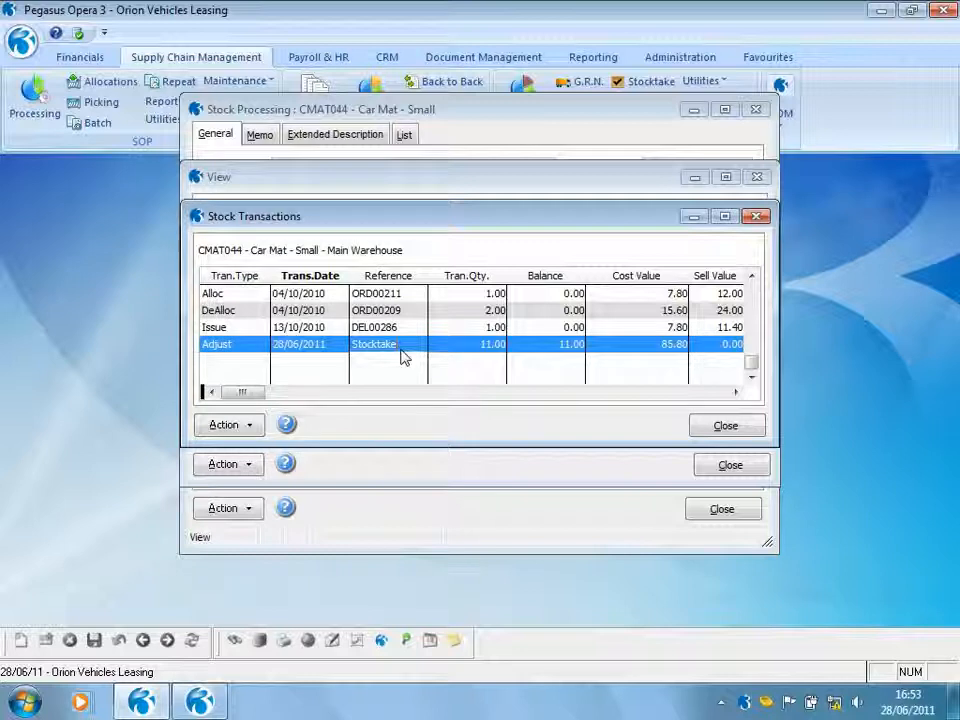
click(724, 426)
click(714, 466)
click(718, 512)
Step: Switch back to the Stocktake window, close the Half yearly stocktake and confirm the closure
click(205, 703)
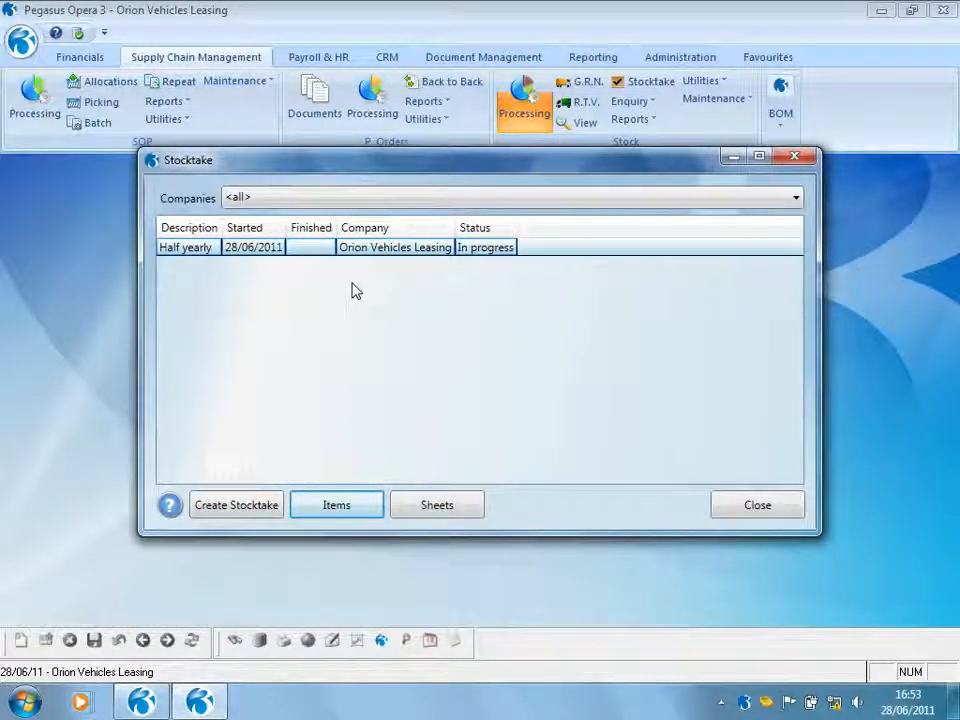
right_click(367, 250)
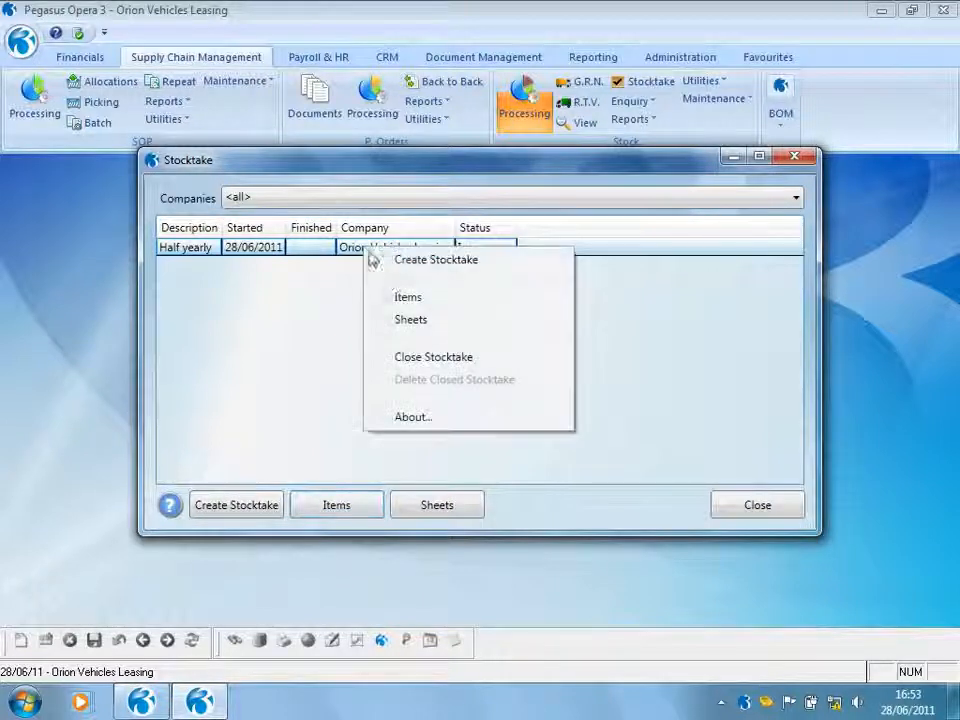
click(408, 357)
click(500, 414)
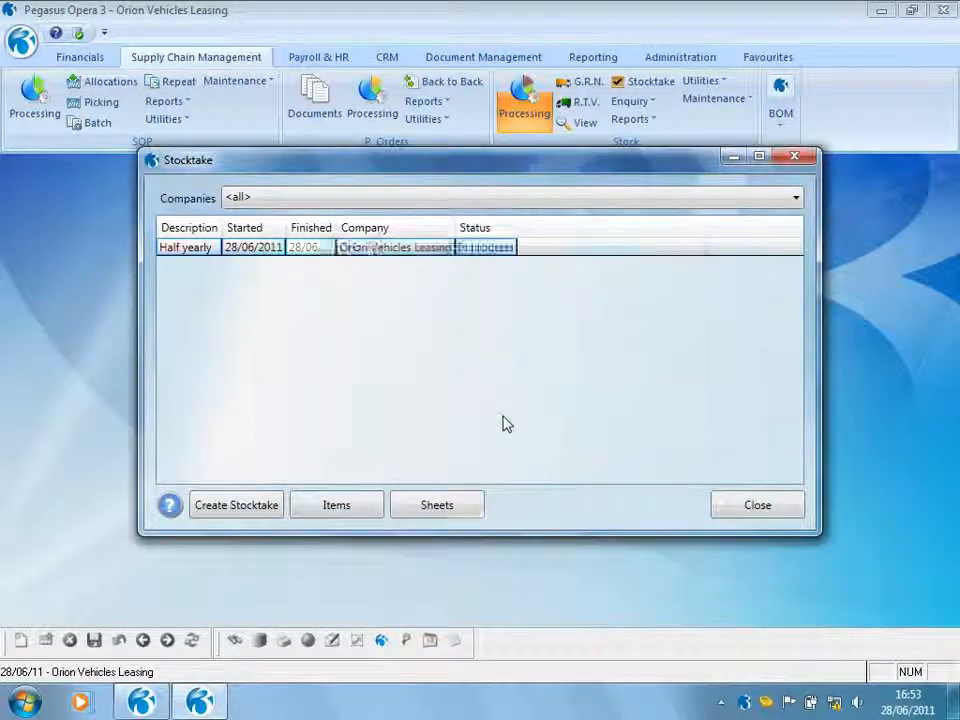
Step: Delete the closed Half yearly stocktake, confirm the deletion and close the Stocktake window
right_click(367, 250)
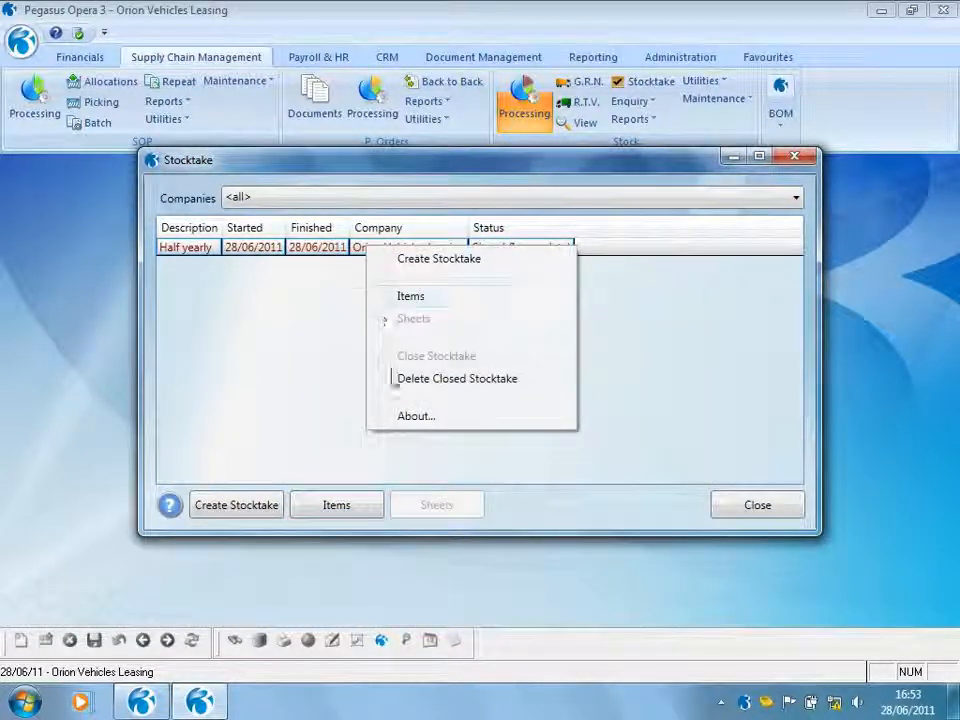
click(392, 378)
click(495, 414)
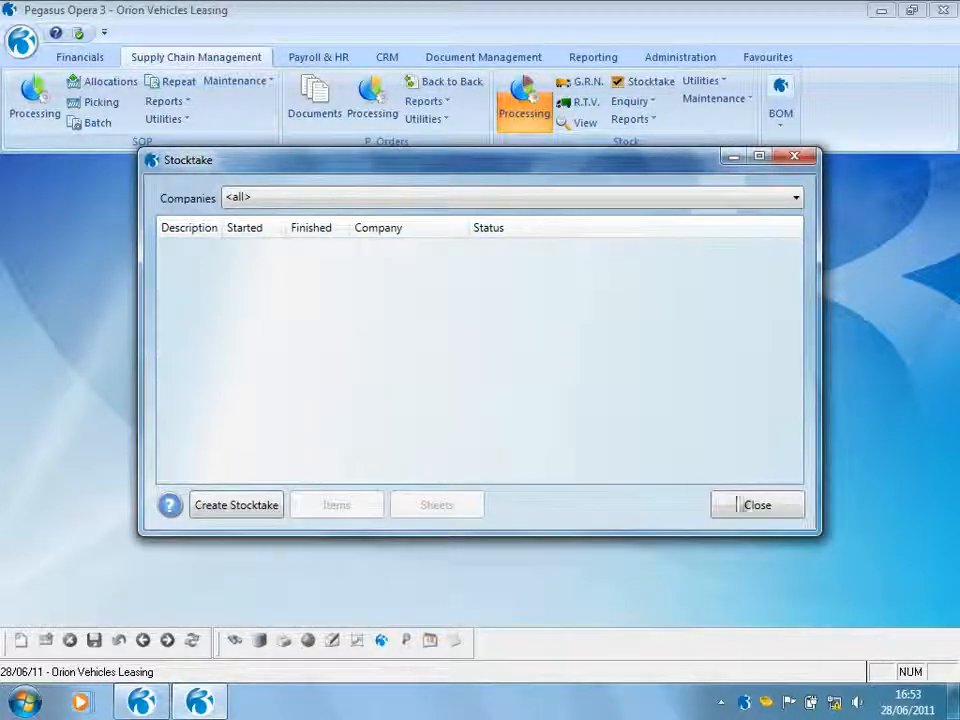
click(756, 505)
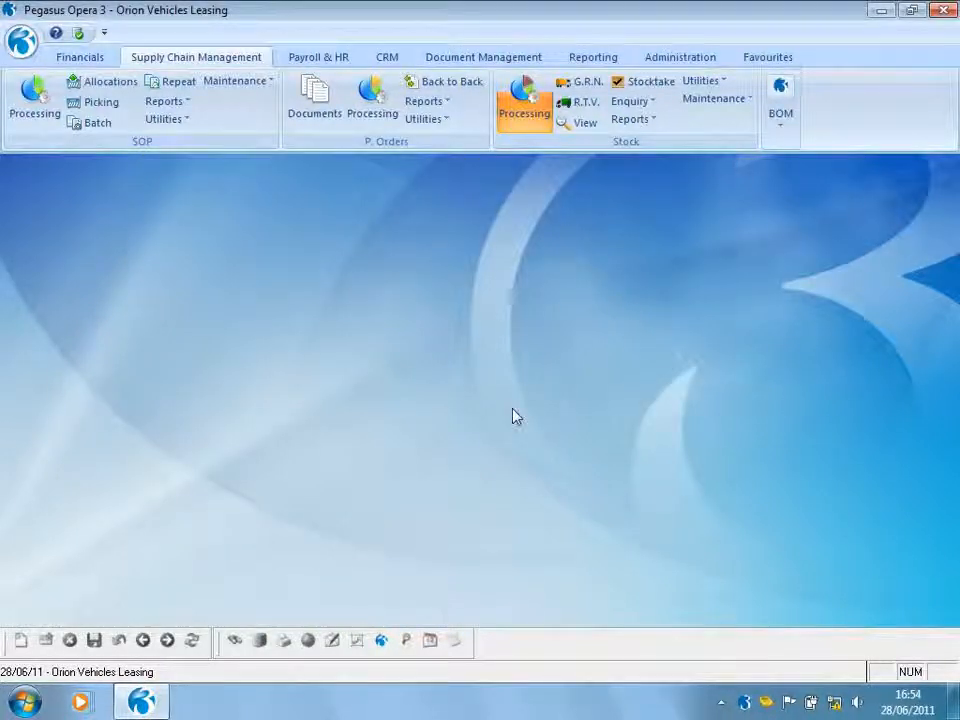